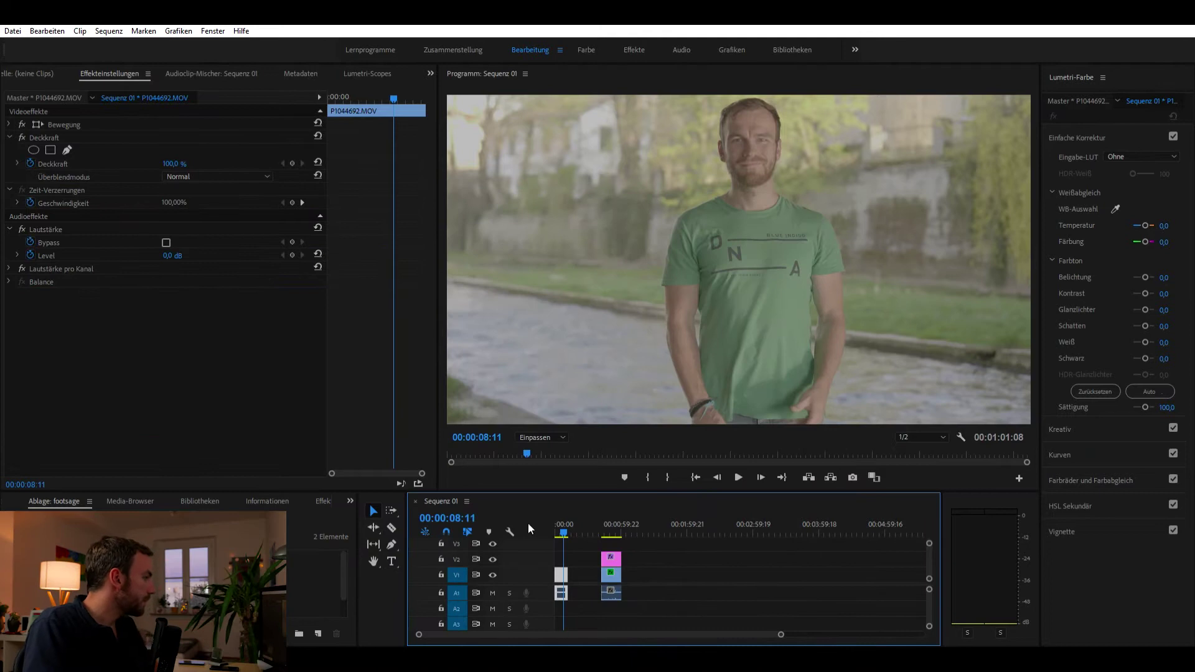
# Play the flat footage, then move the playhead to the later colour-corrected copy of the clip
pyautogui.press('space')
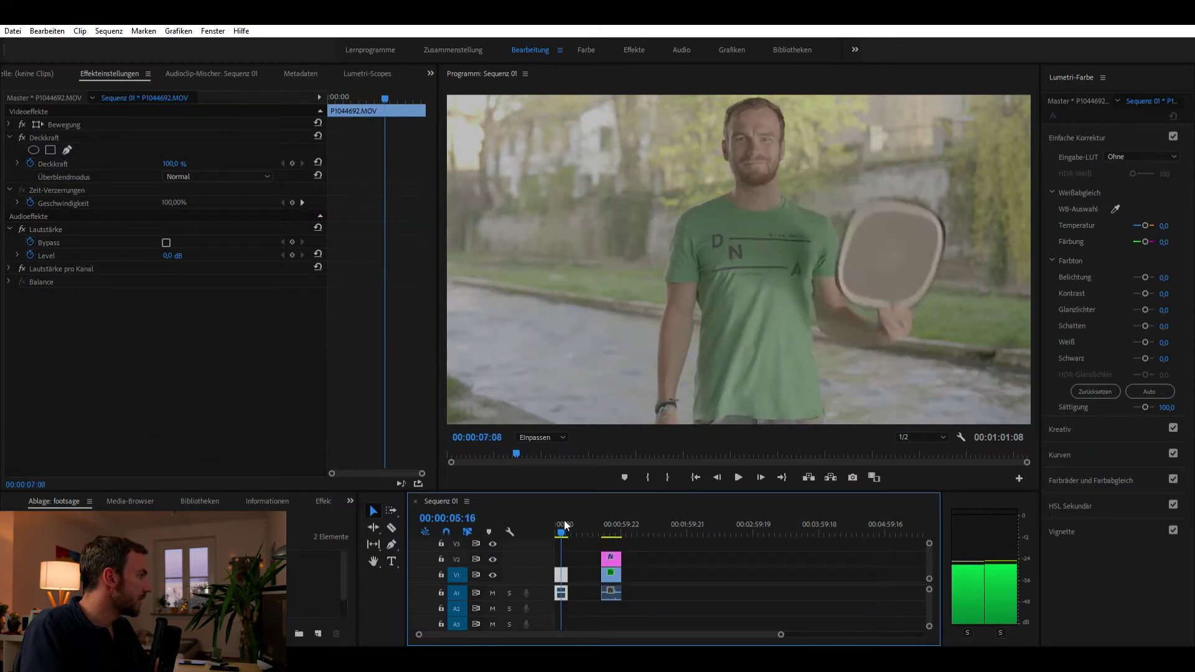
pyautogui.click(565, 525)
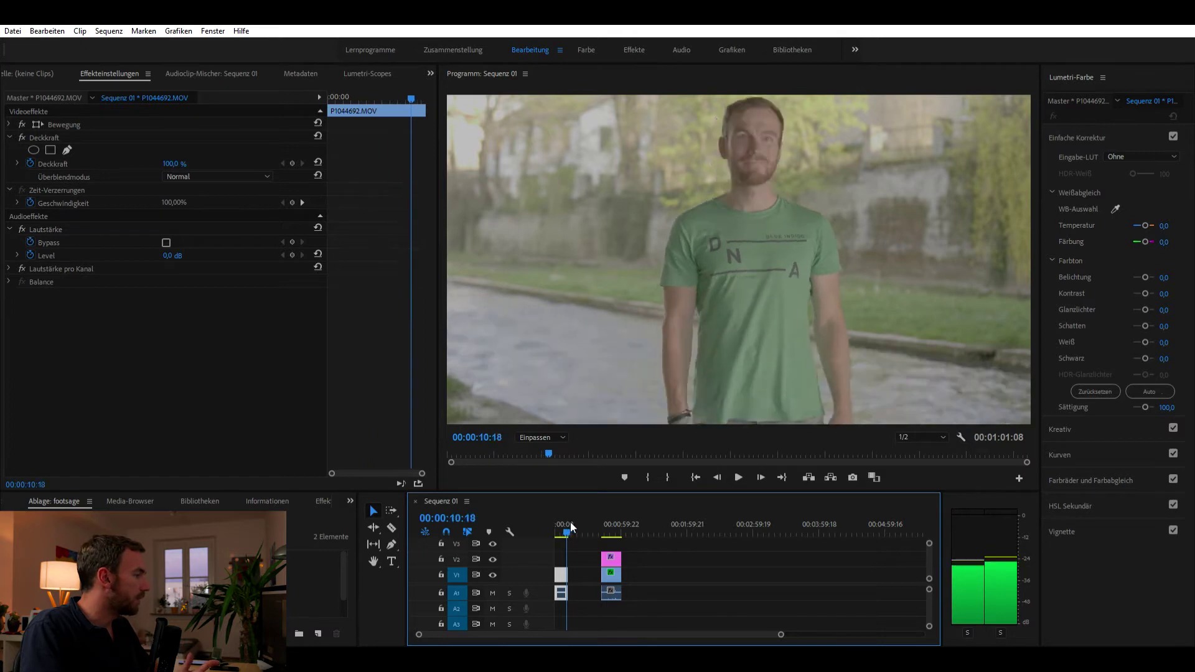
pyautogui.moveTo(566, 525); pyautogui.dragTo(618, 524)
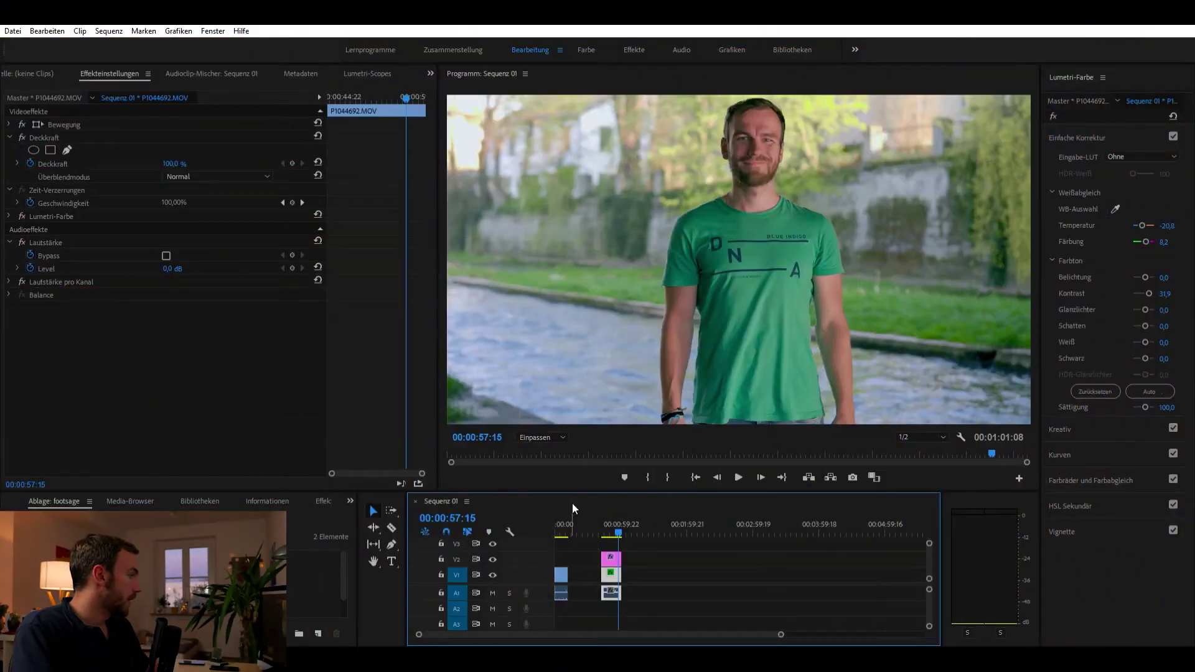
# Park on the ungraded grey-card frame at 00:00:05:02, widen the colour panel and show the vectorscope and RGB parade
pyautogui.click(564, 517)
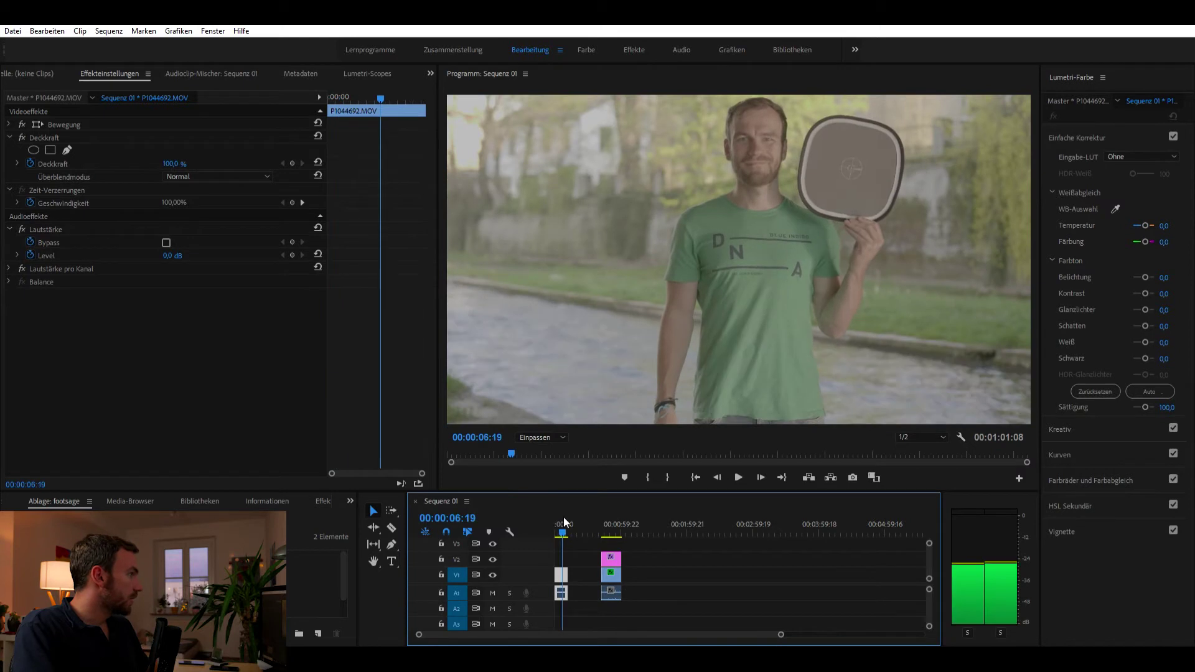
pyautogui.click(560, 518)
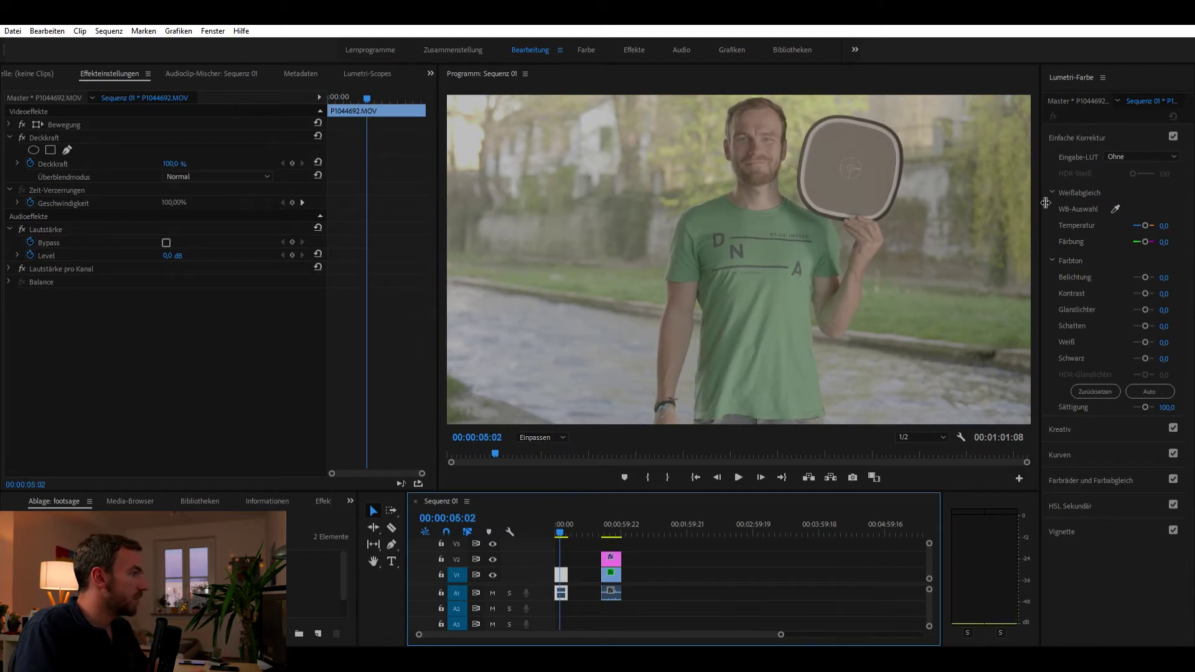
pyautogui.moveTo(1046, 203); pyautogui.dragTo(1008, 204)
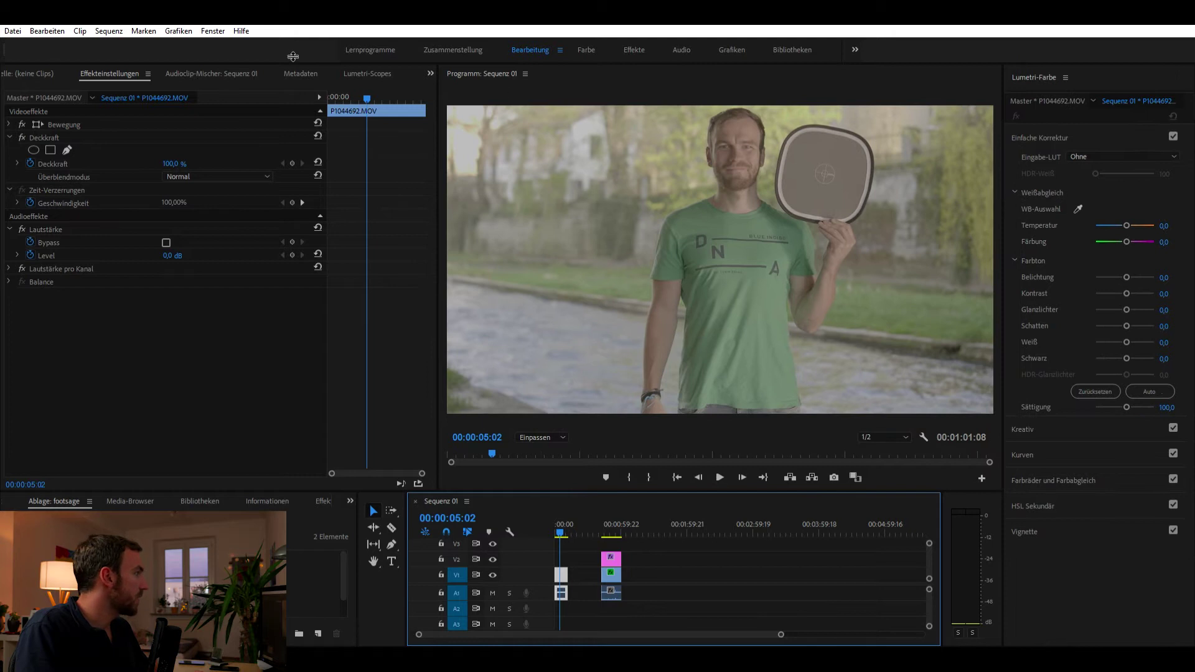
pyautogui.click(364, 70)
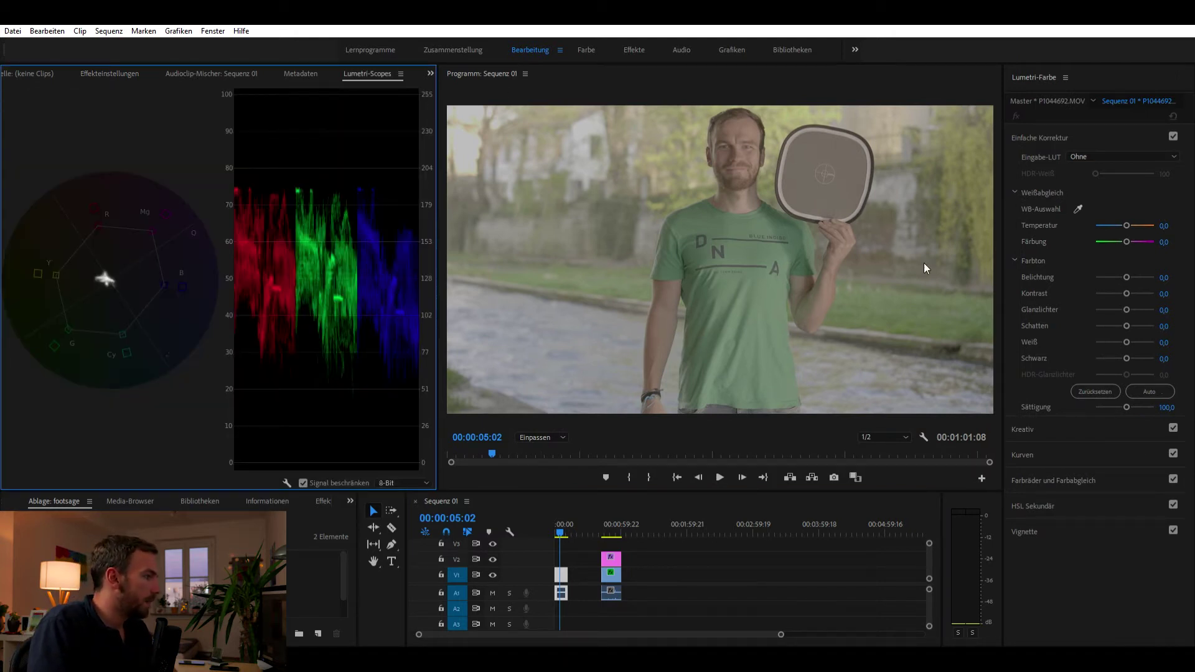
pyautogui.click(1082, 442)
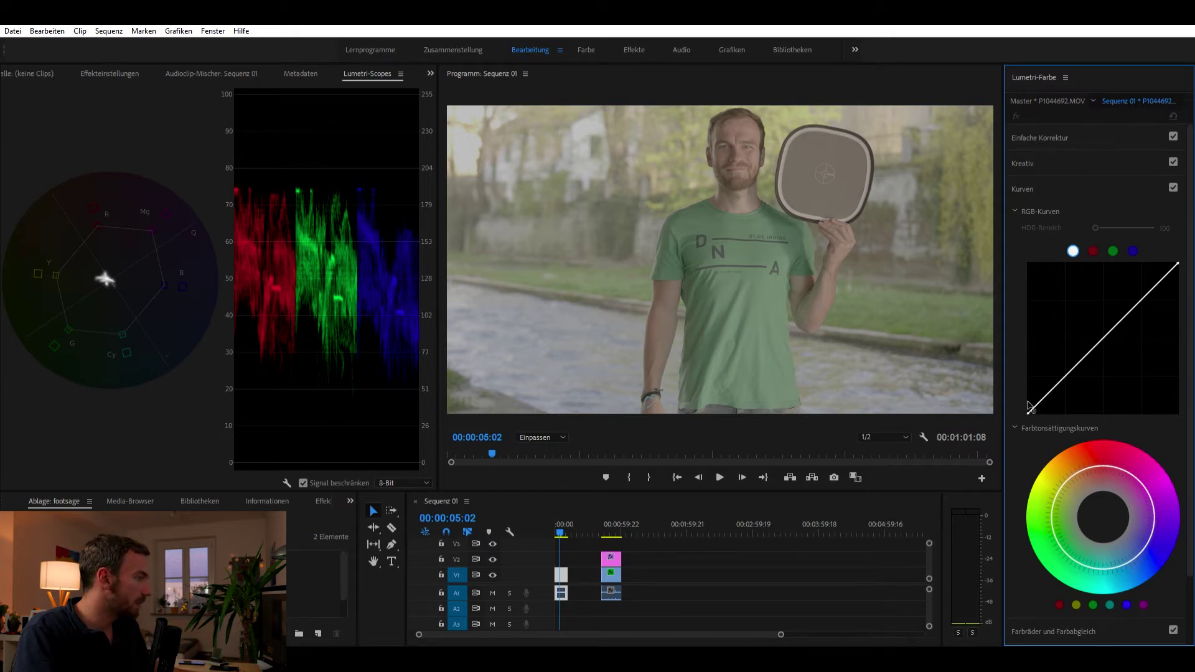
# Drag the RGB curve's black point right and its white point left to crush blacks and brighten highlights
pyautogui.click(1028, 405)
pyautogui.moveTo(1027, 409); pyautogui.dragTo(1056, 413)
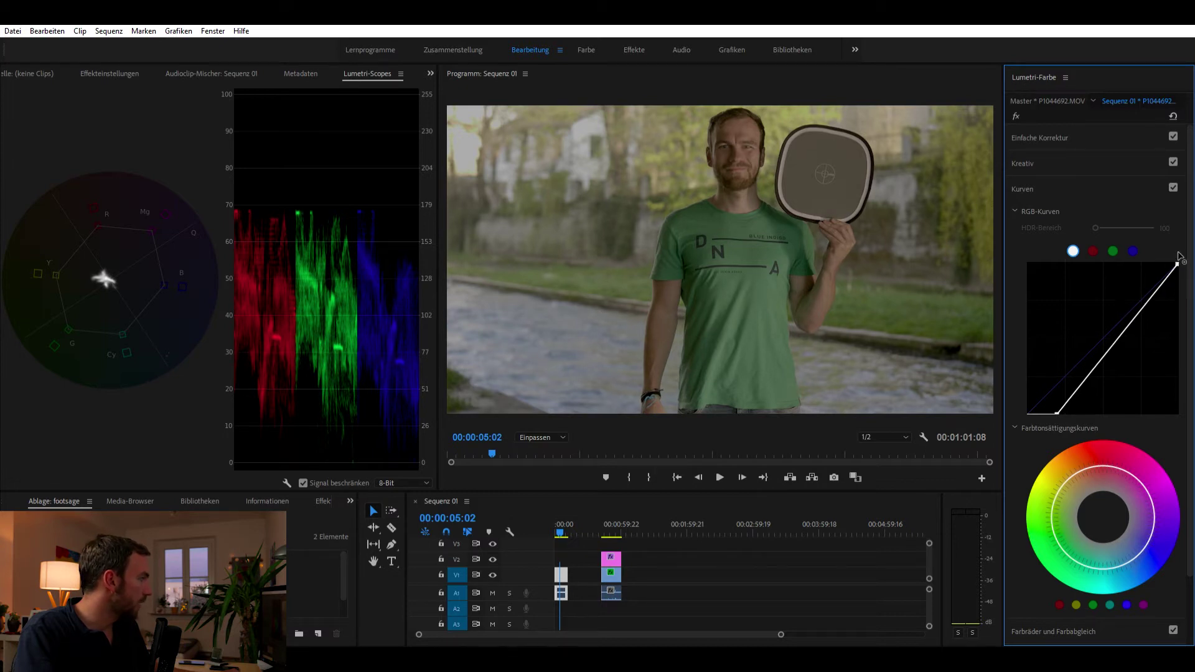
pyautogui.moveTo(1173, 256); pyautogui.dragTo(1148, 255)
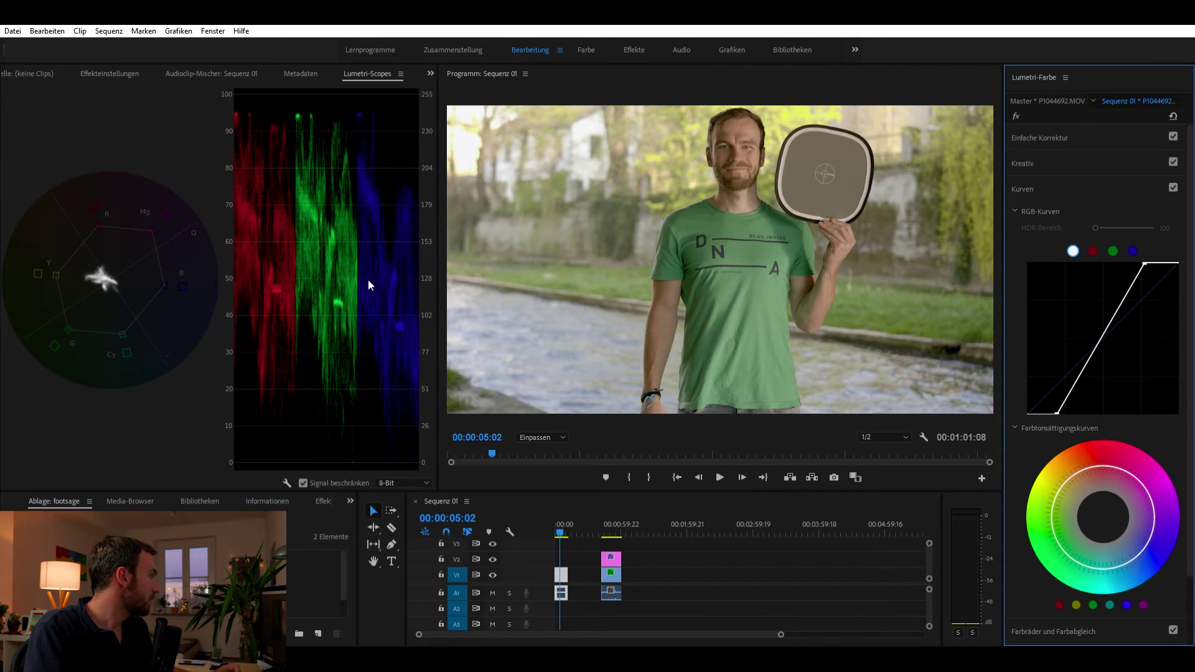
pyautogui.click(124, 73)
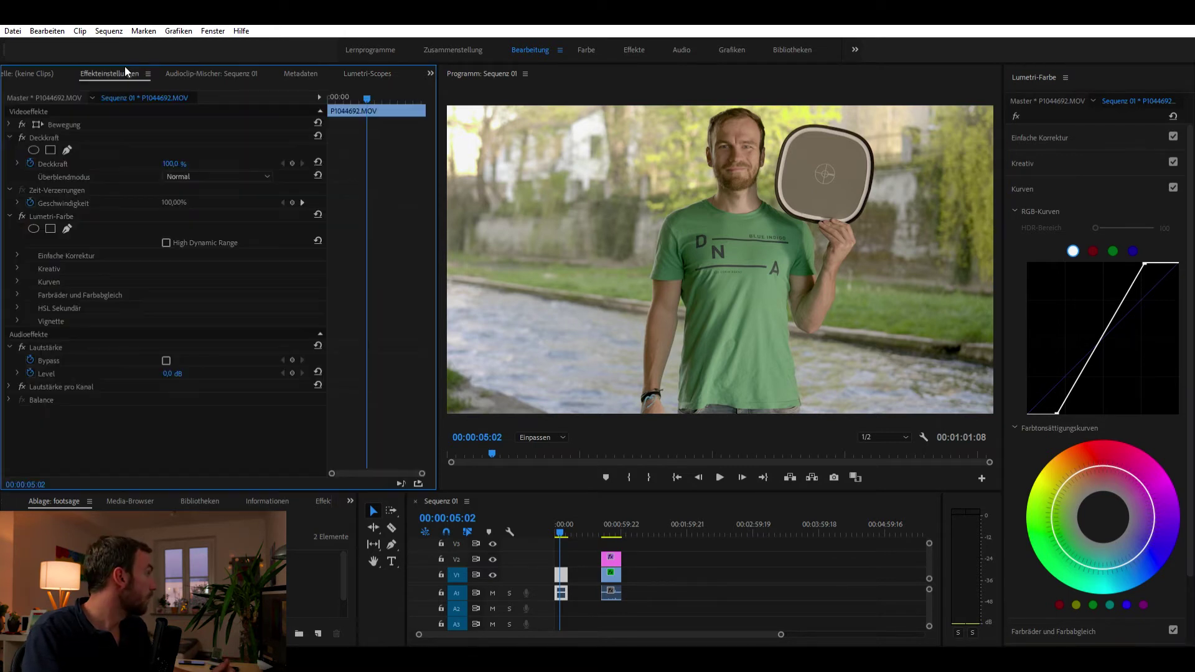
# Draw a free-form opacity mask closed around the grey card and bring the Lumetri Scopes back
pyautogui.click(66, 149)
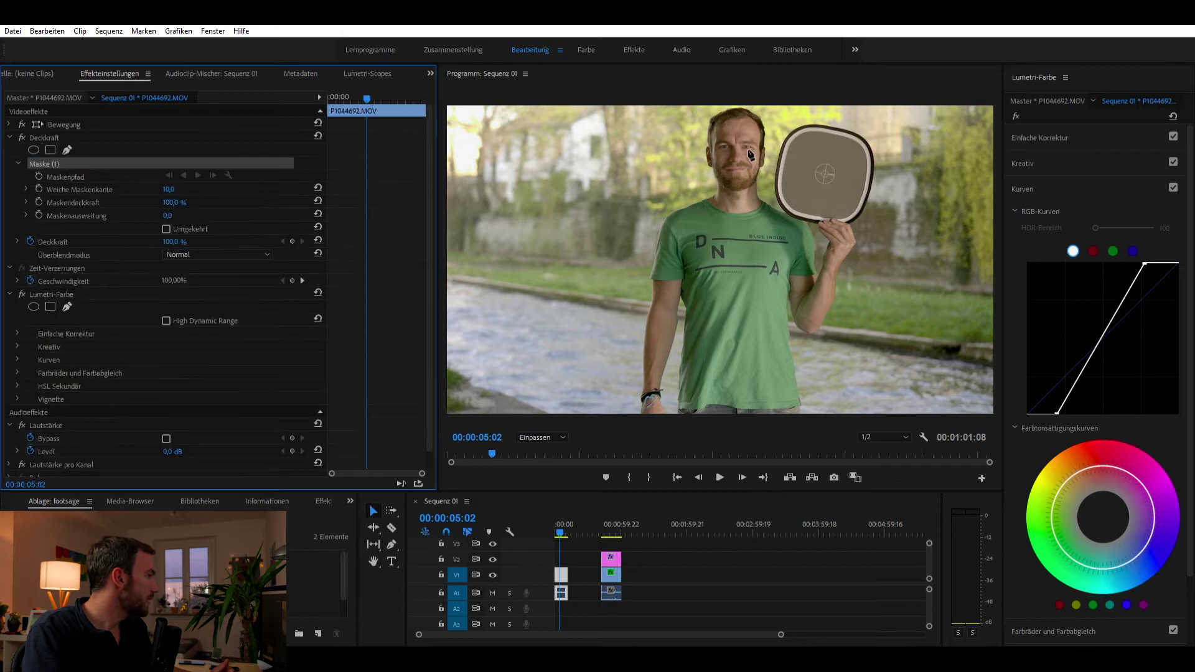
pyautogui.click(793, 159)
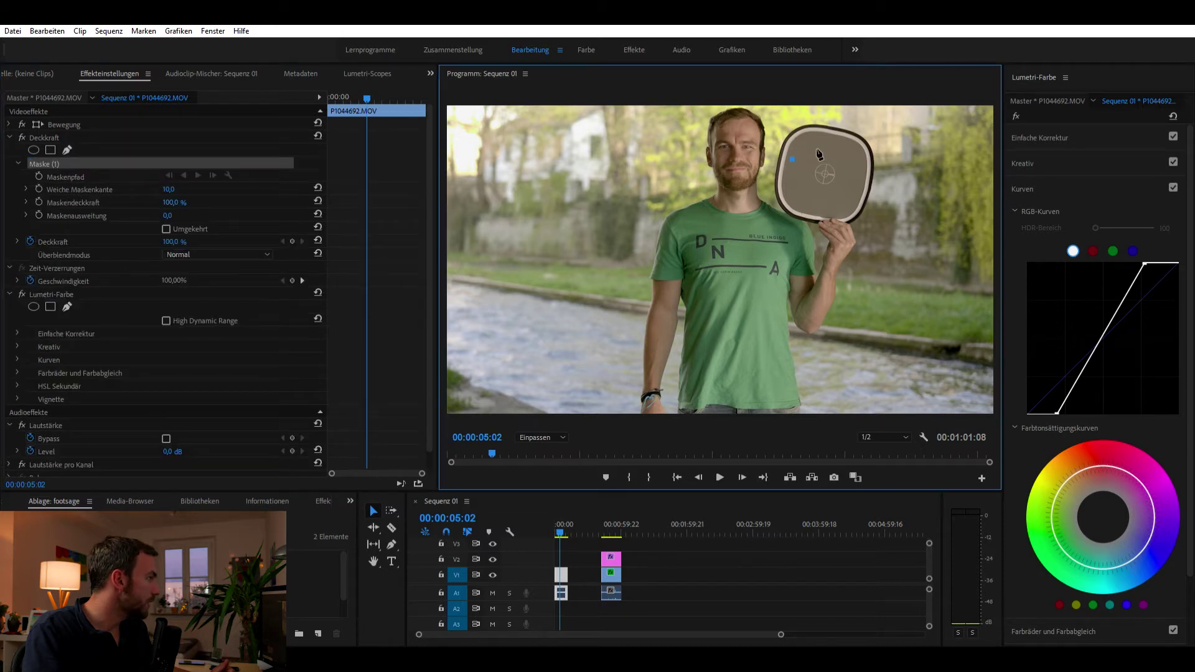
pyautogui.click(812, 162)
pyautogui.click(806, 189)
pyautogui.click(793, 154)
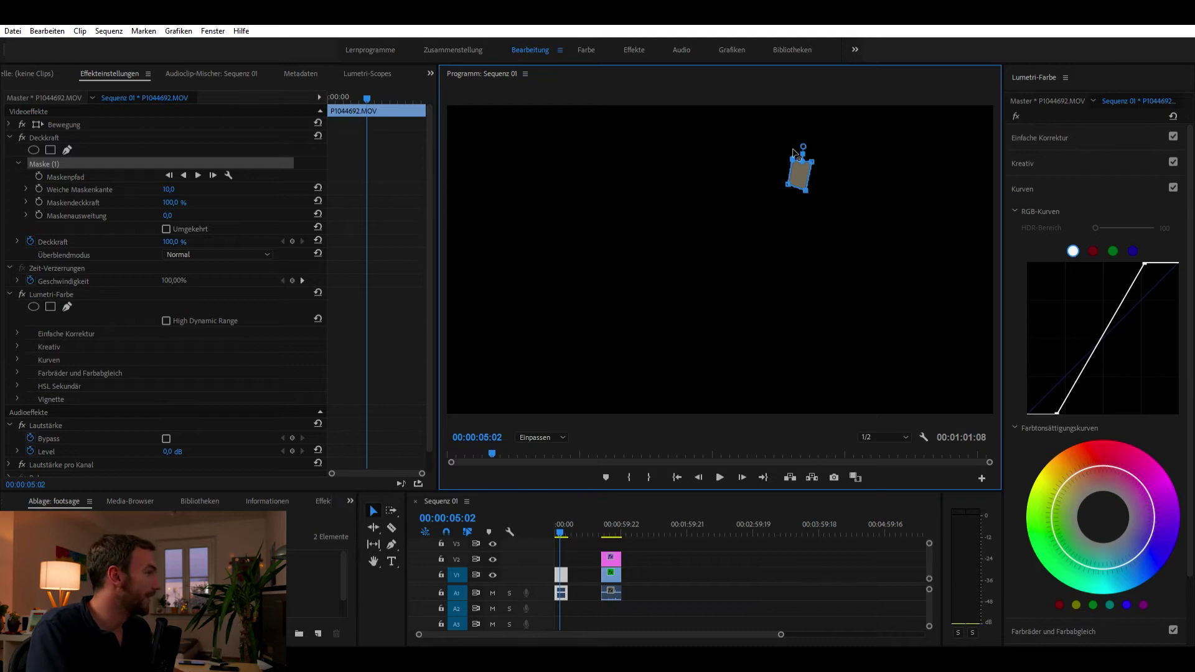
pyautogui.click(402, 75)
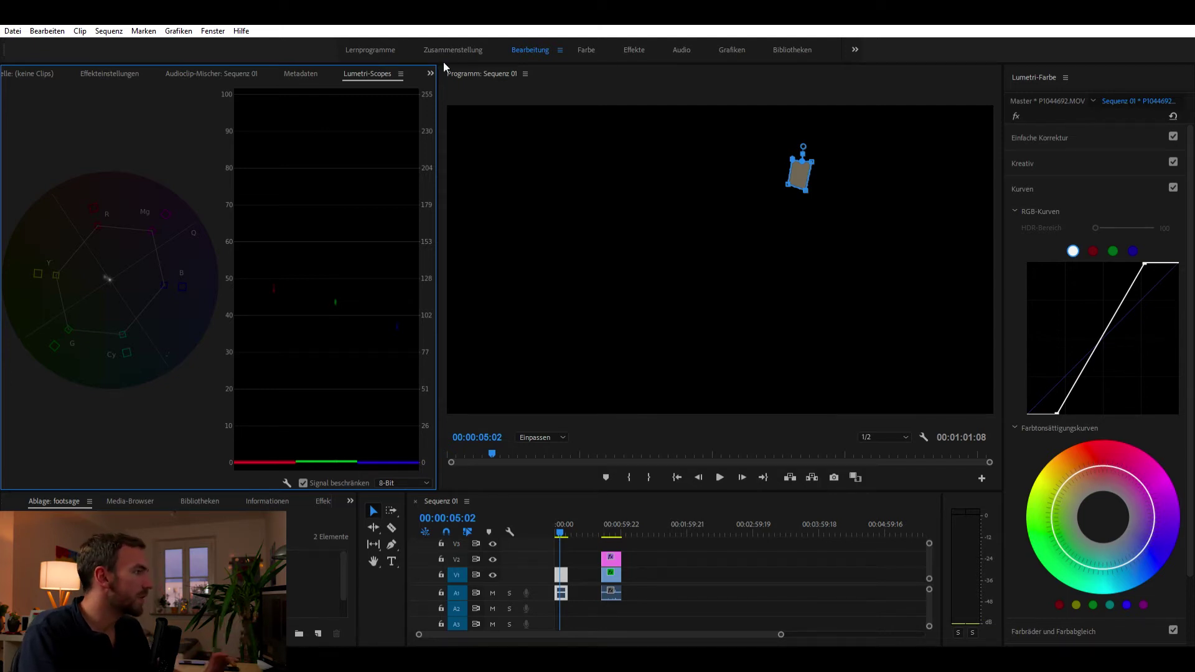
# In Basic Correction, cool Temperature to -20,0 and set Tint to 1,1 while watching the vectorscope
pyautogui.click(1066, 131)
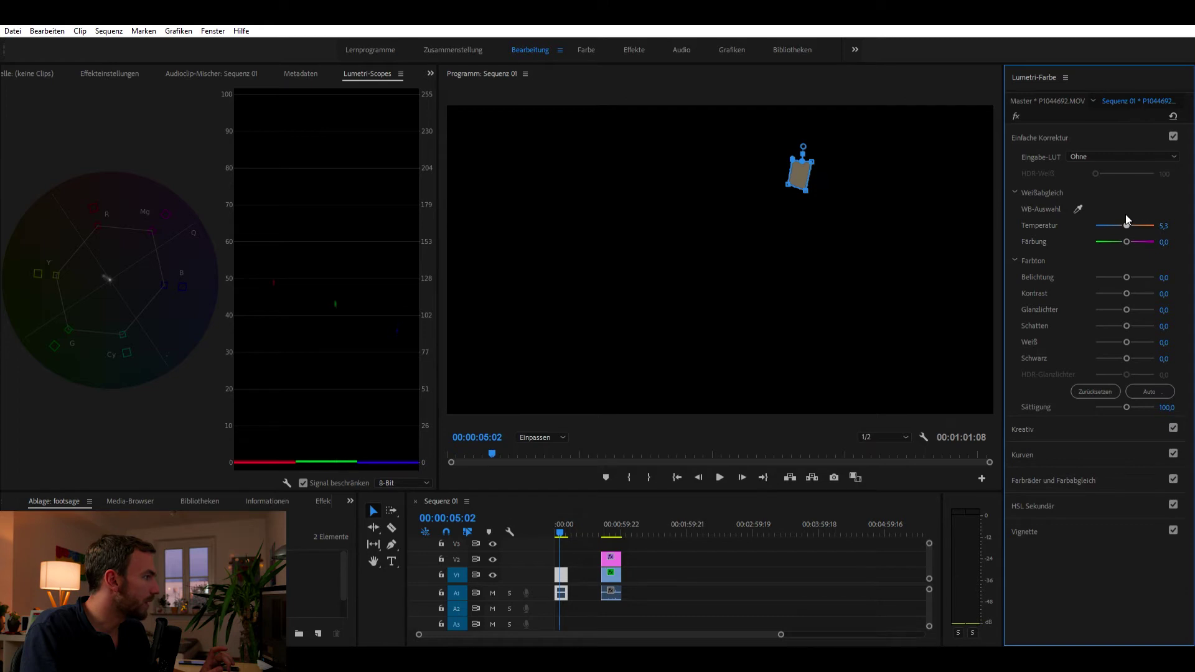
pyautogui.moveTo(1126, 214); pyautogui.dragTo(1124, 214)
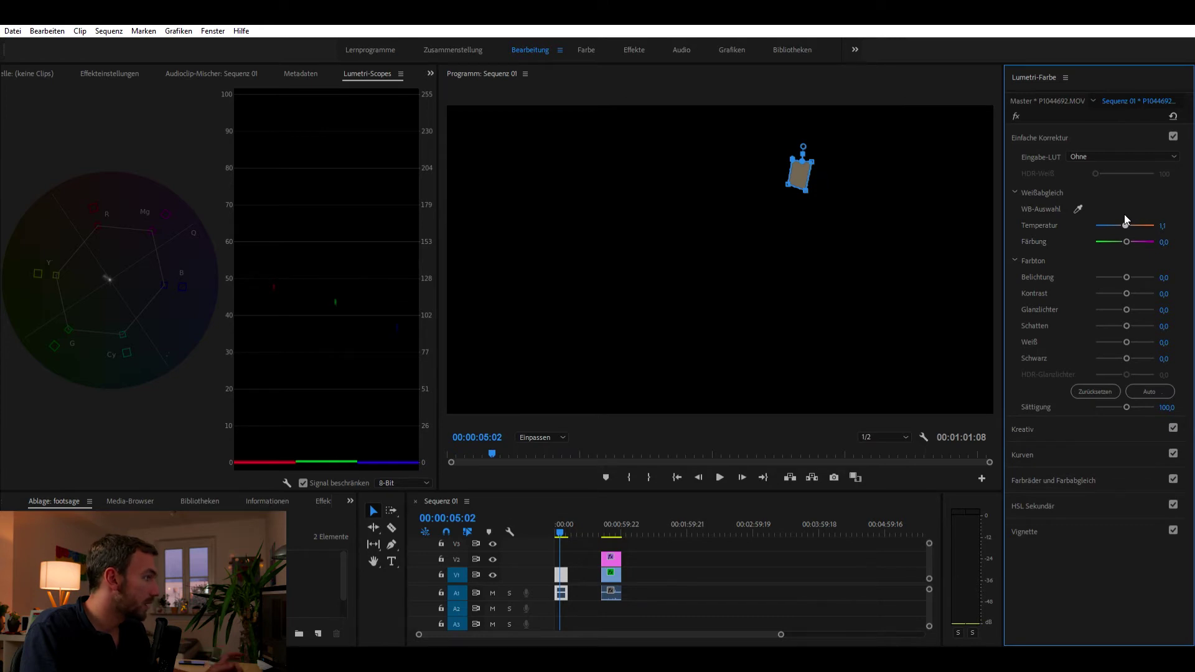
pyautogui.moveTo(1124, 214); pyautogui.dragTo(1121, 214)
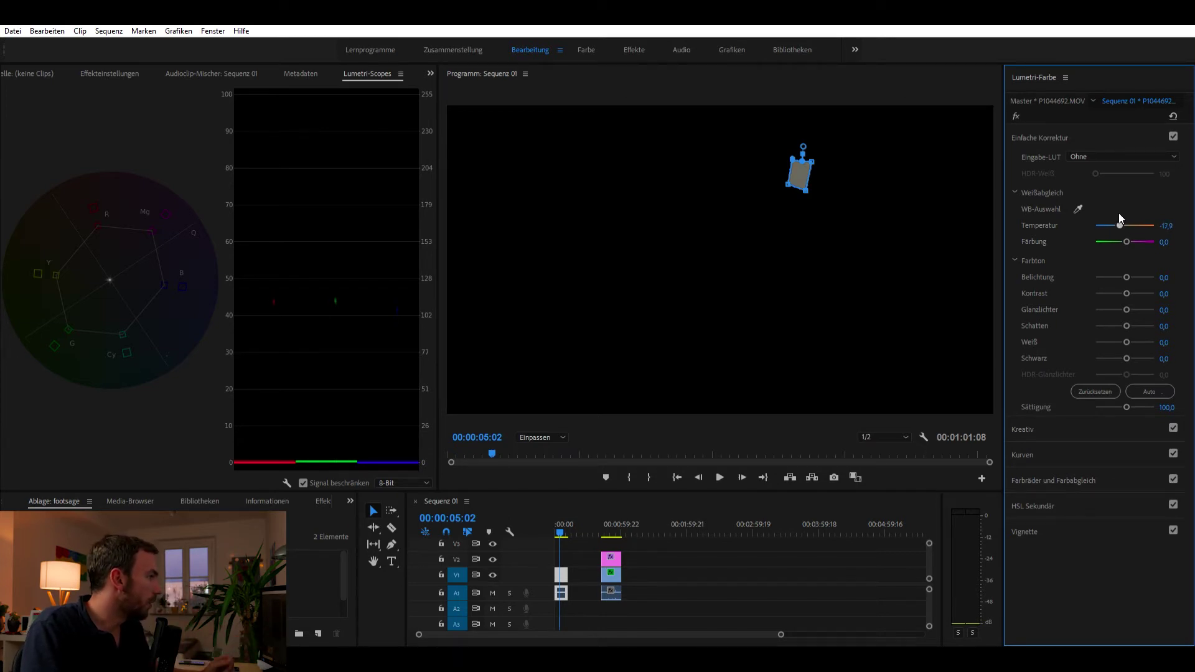
pyautogui.moveTo(1119, 213); pyautogui.dragTo(1119, 213)
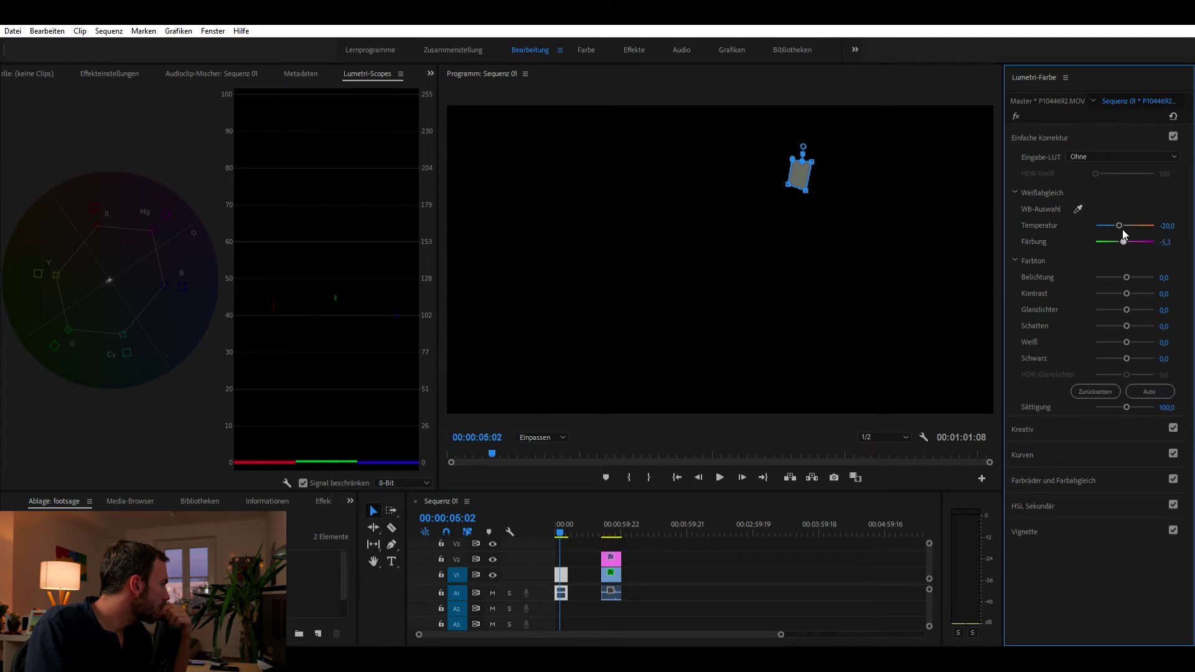
pyautogui.moveTo(1124, 229); pyautogui.dragTo(1126, 229)
pyautogui.moveTo(1126, 229); pyautogui.dragTo(1124, 230)
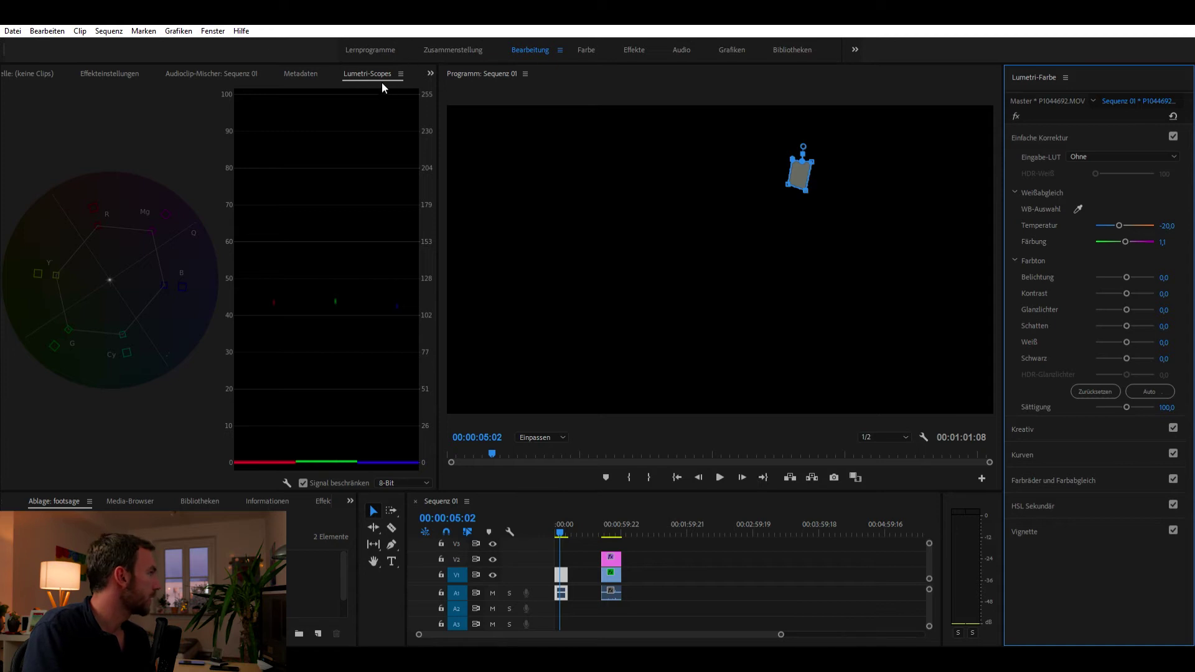
pyautogui.click(109, 73)
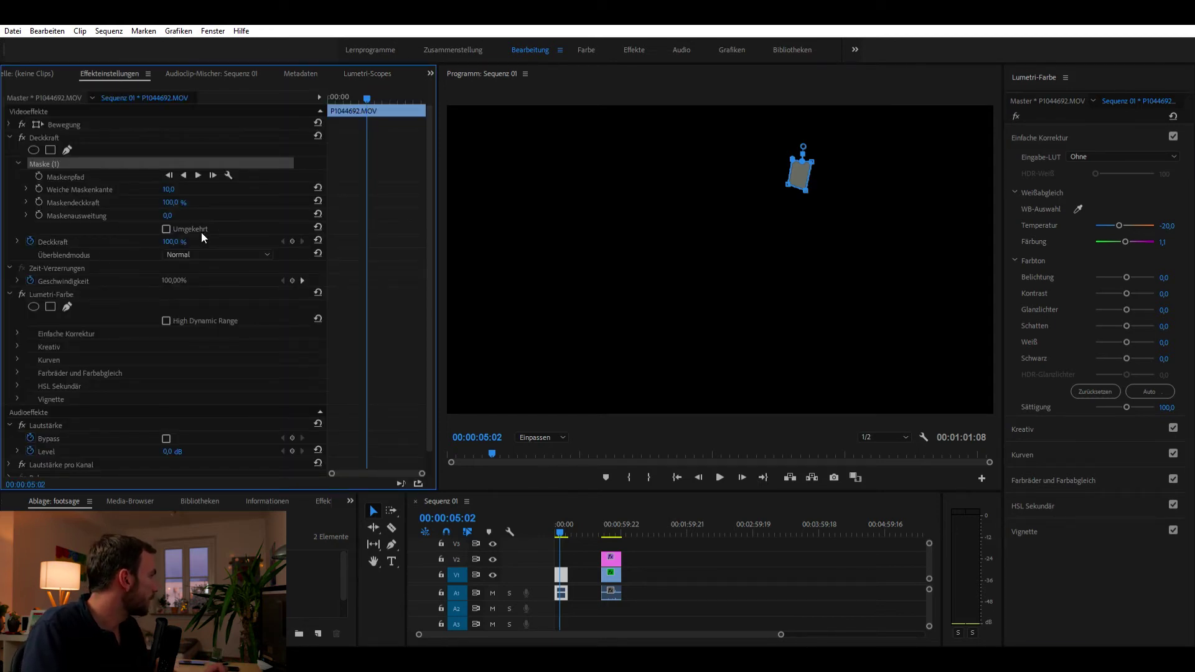
pyautogui.click(62, 163)
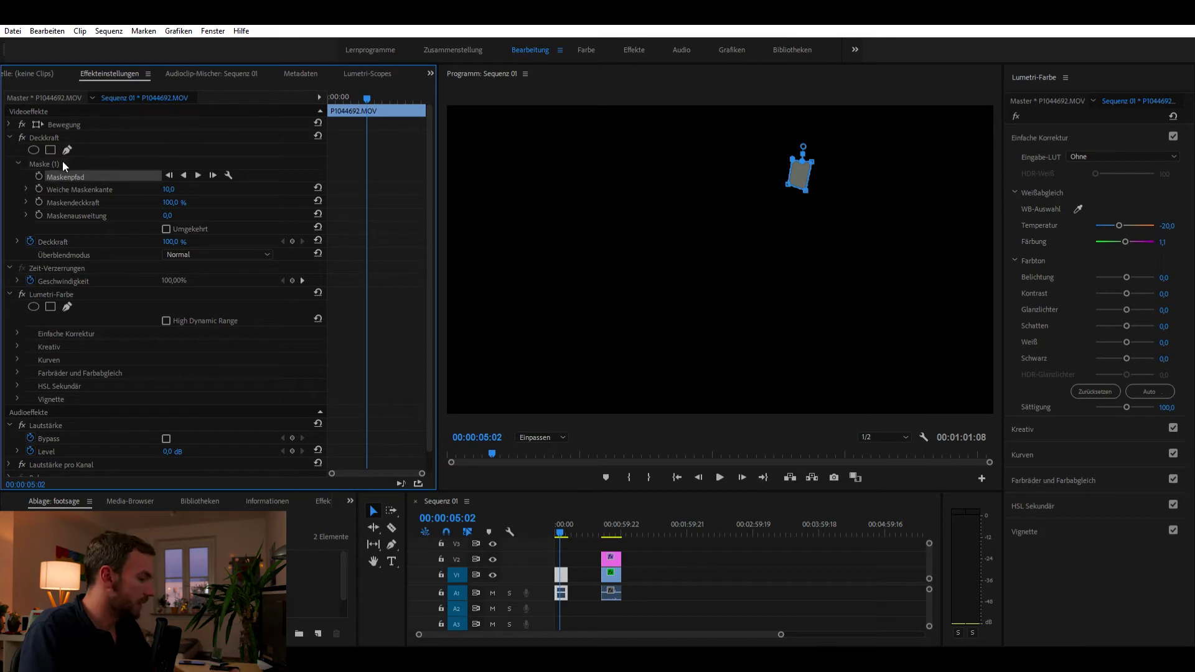
pyautogui.press('Delete')
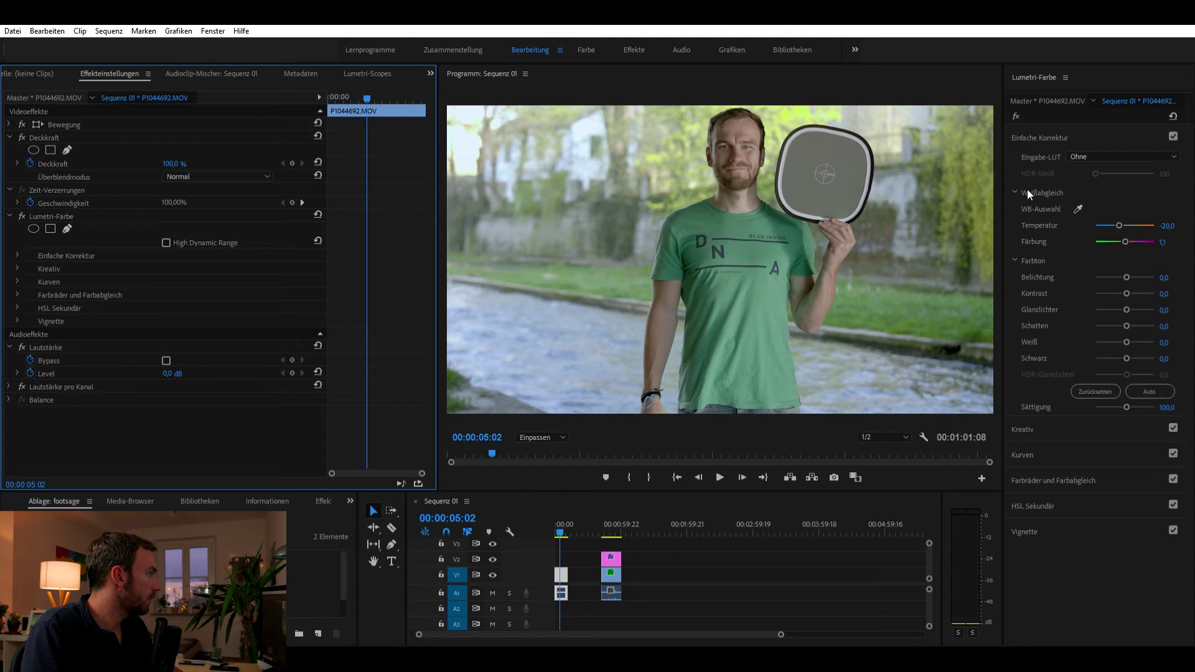
pyautogui.click(1173, 135)
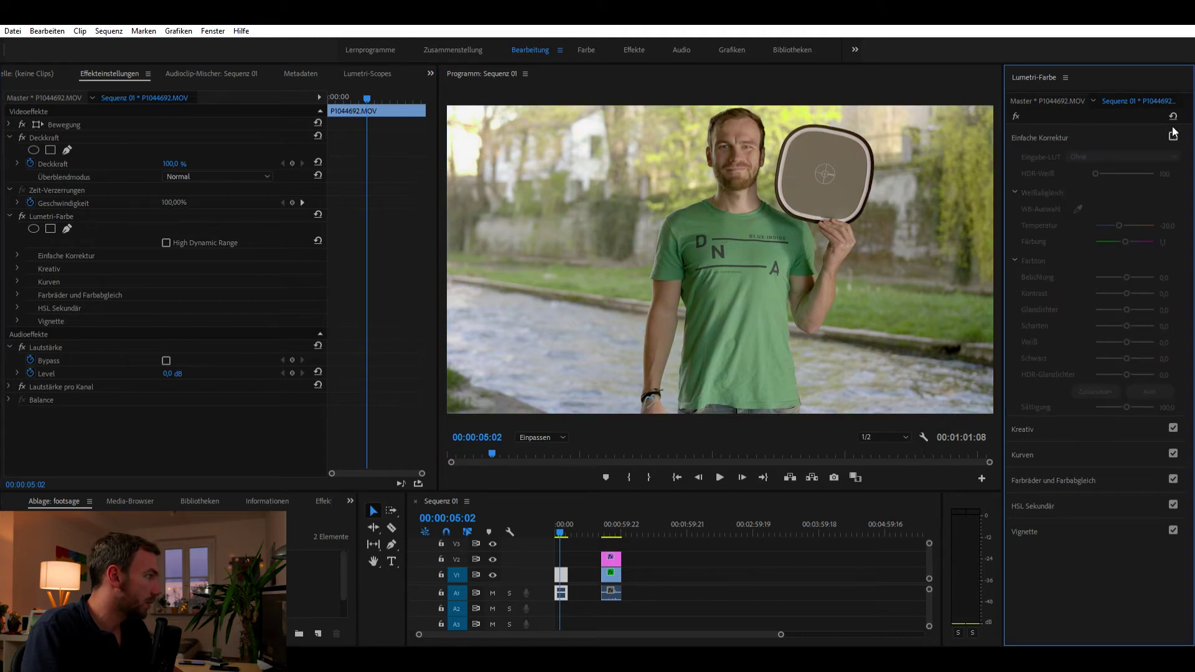
pyautogui.click(1174, 134)
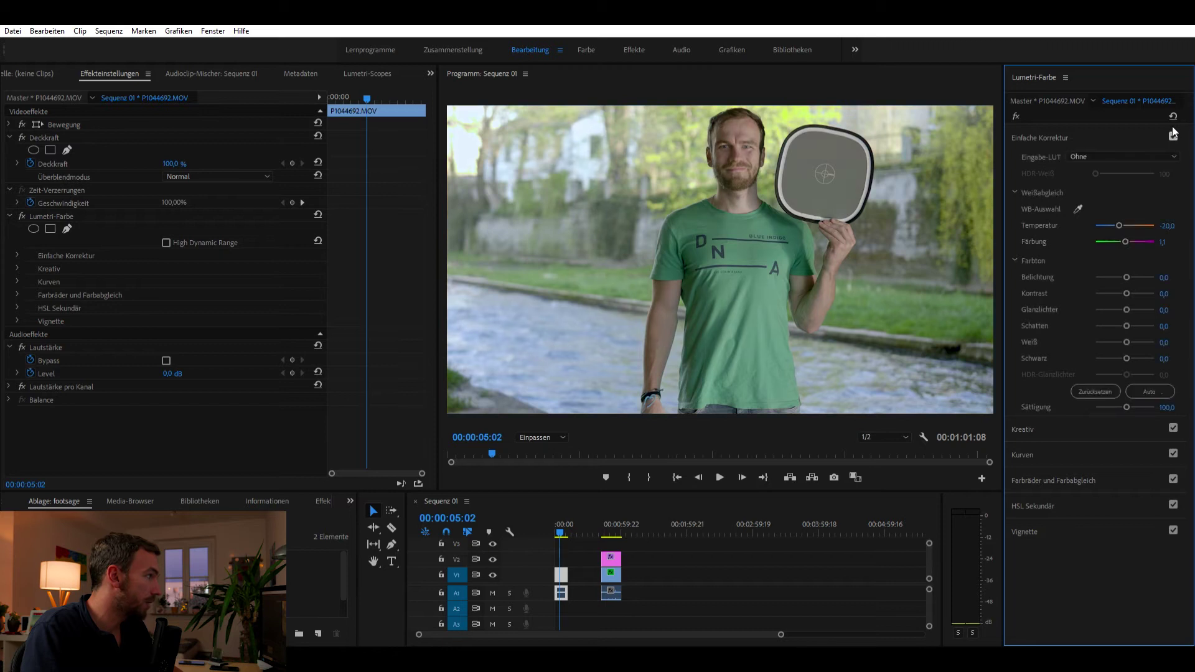
pyautogui.click(1174, 134)
pyautogui.click(1174, 134)
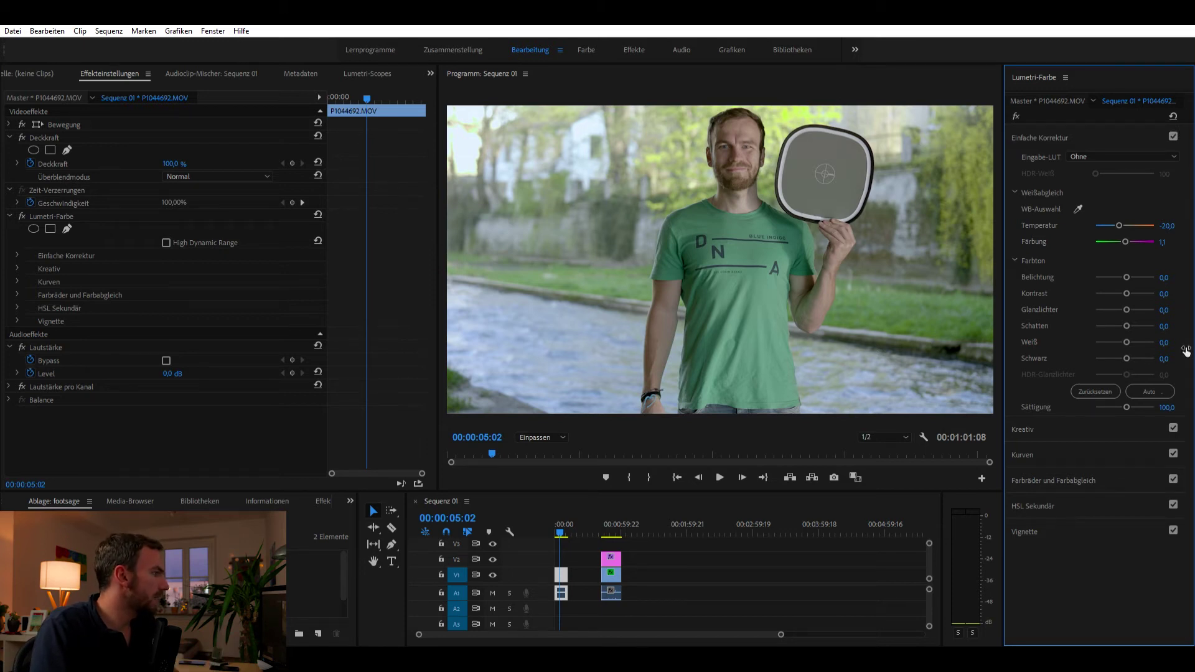
# In the Creative section, set Vibrance to 36,8 and Saturation to 113,7
pyautogui.click(1123, 425)
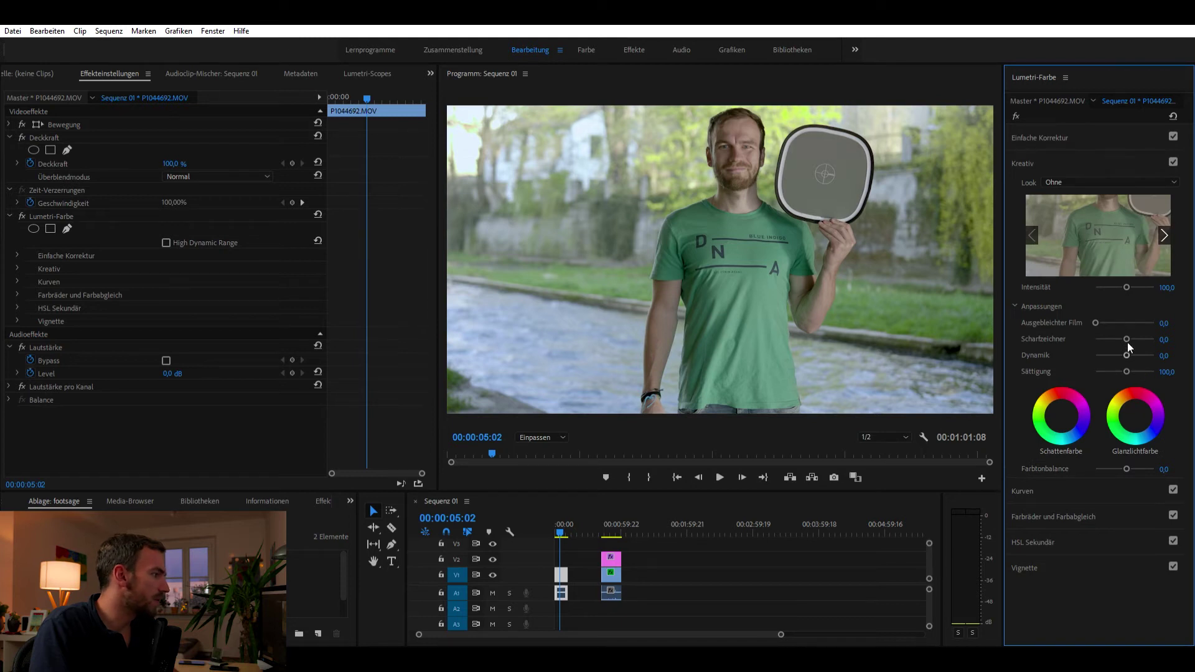
pyautogui.moveTo(1129, 345); pyautogui.dragTo(1132, 345)
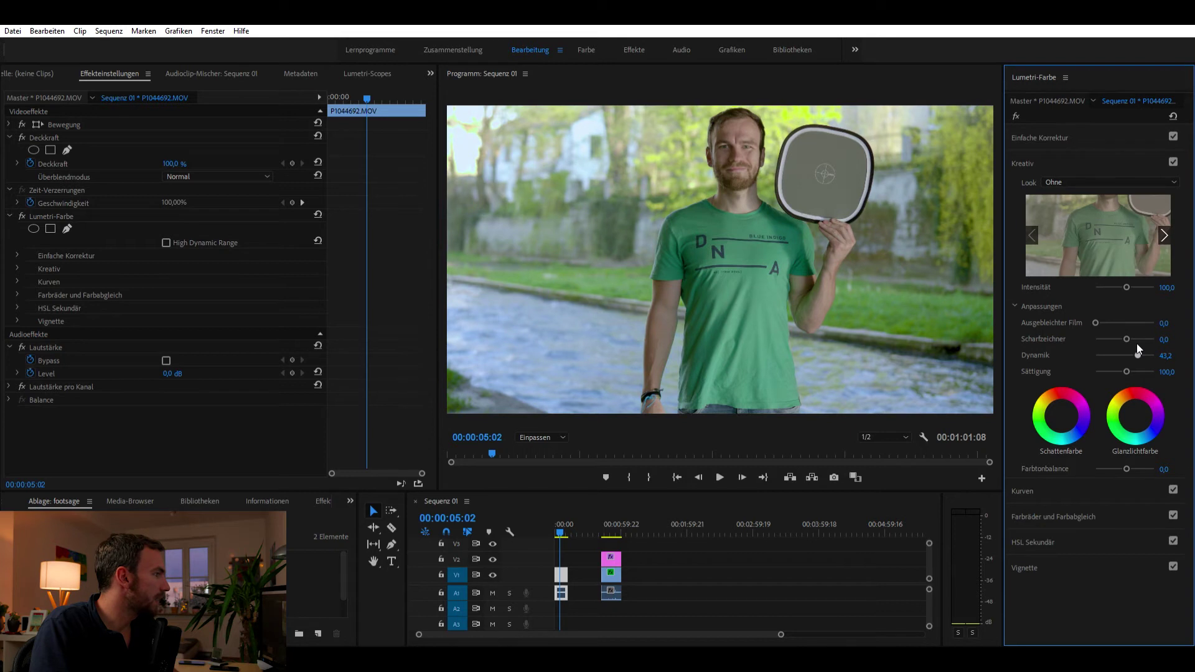
pyautogui.moveTo(1137, 344); pyautogui.dragTo(1131, 372)
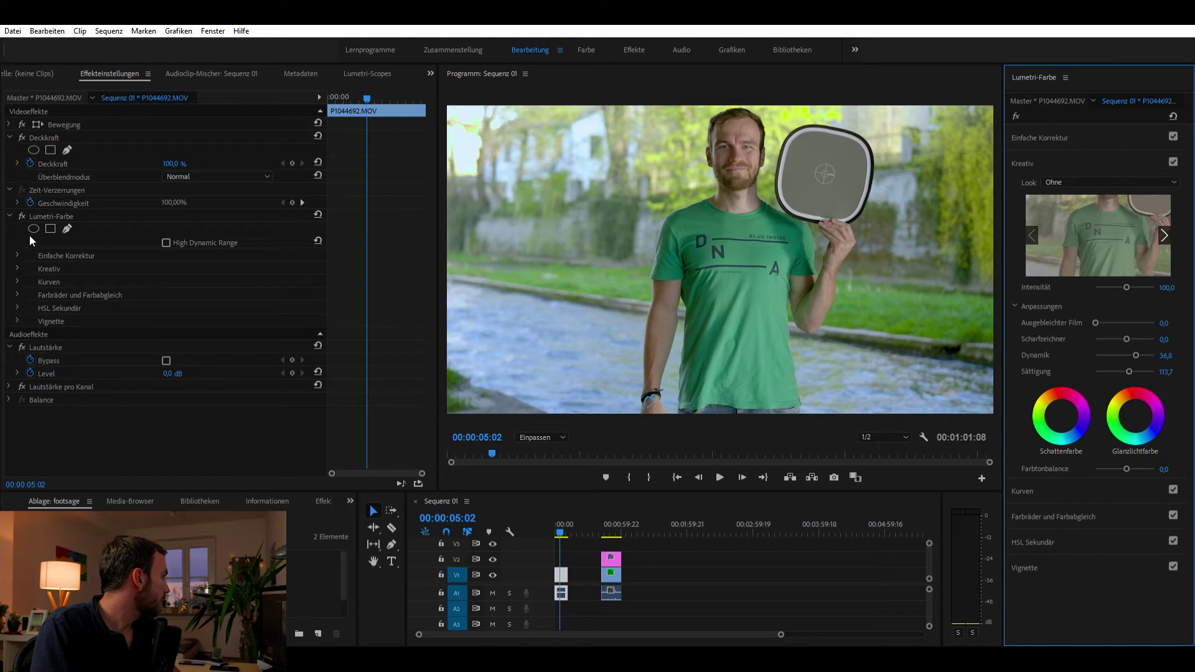
# Toggle the Lumetri Color effect off and on to compare against the ungraded image, leaving it on
pyautogui.click(21, 213)
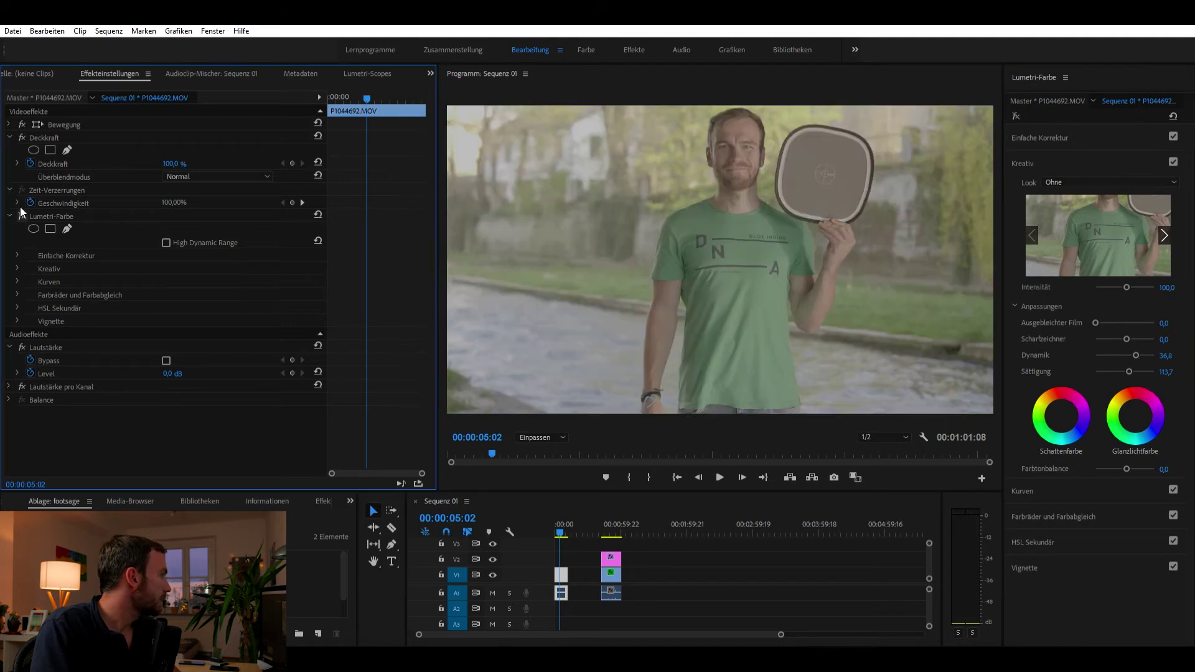
pyautogui.click(21, 213)
pyautogui.click(21, 213)
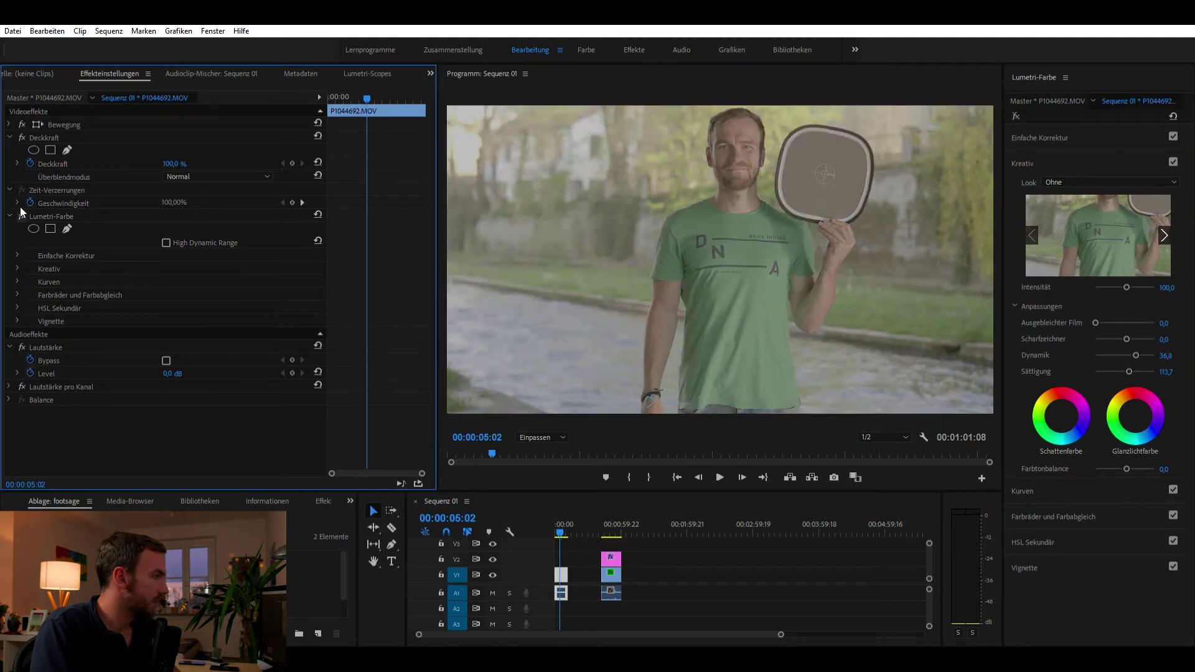
pyautogui.click(22, 213)
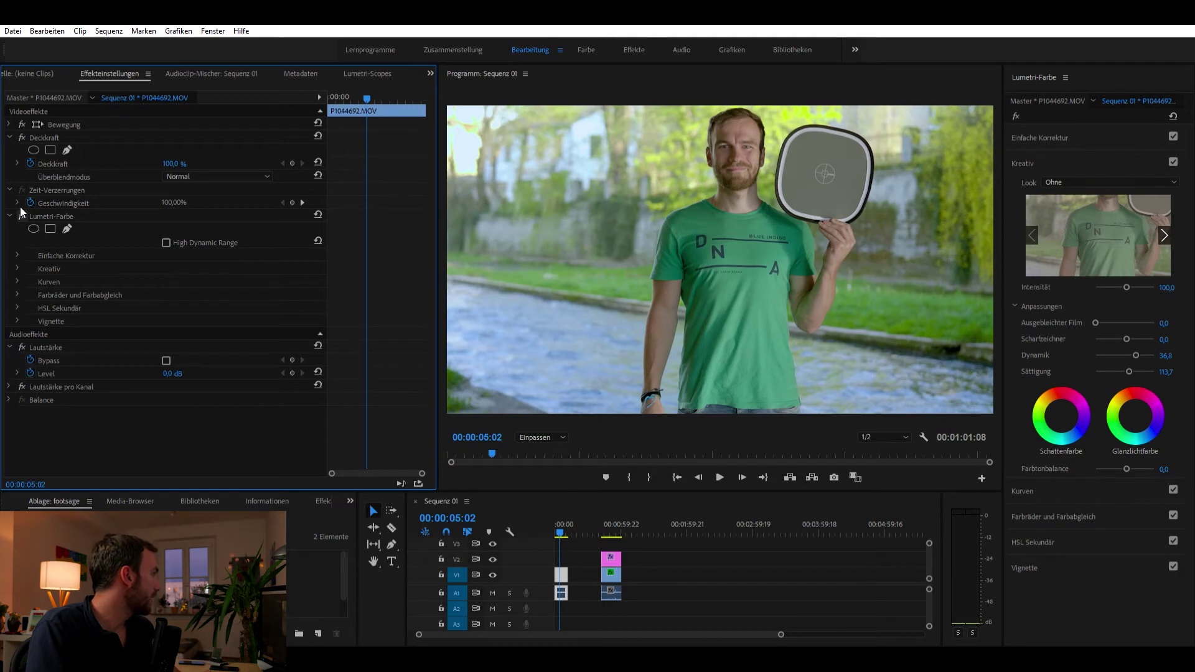
pyautogui.click(21, 213)
pyautogui.click(21, 213)
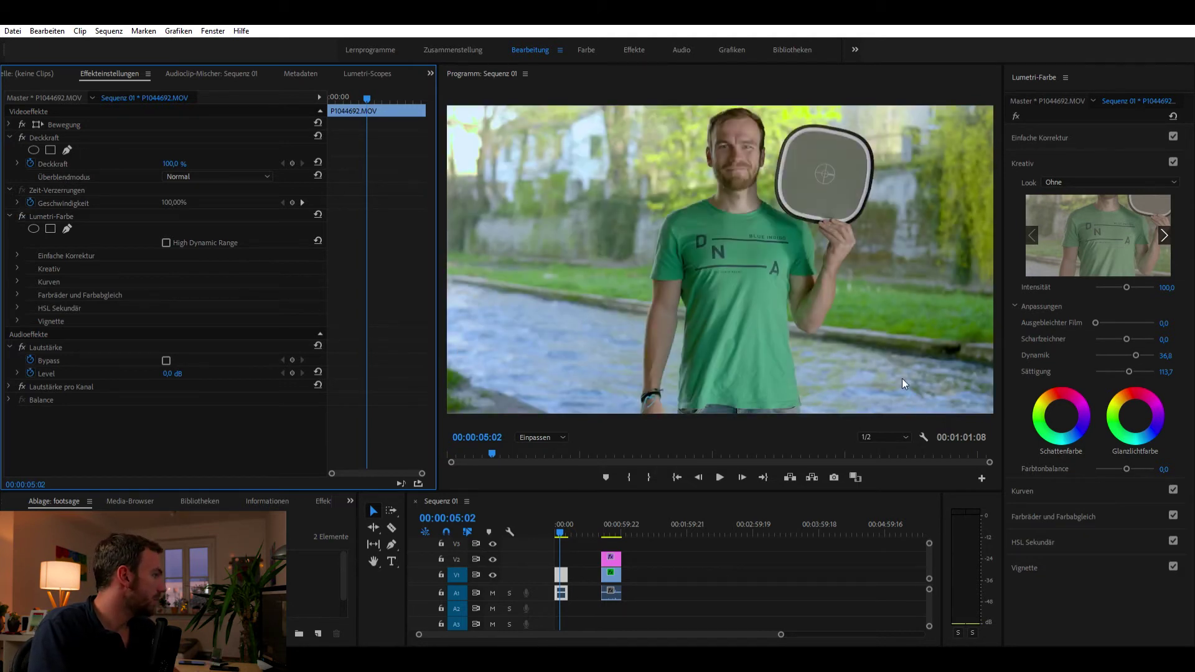
# At 00:00:06:05, sample the man's face with the HSL Secondary Set Color eyedropper
pyautogui.click(562, 529)
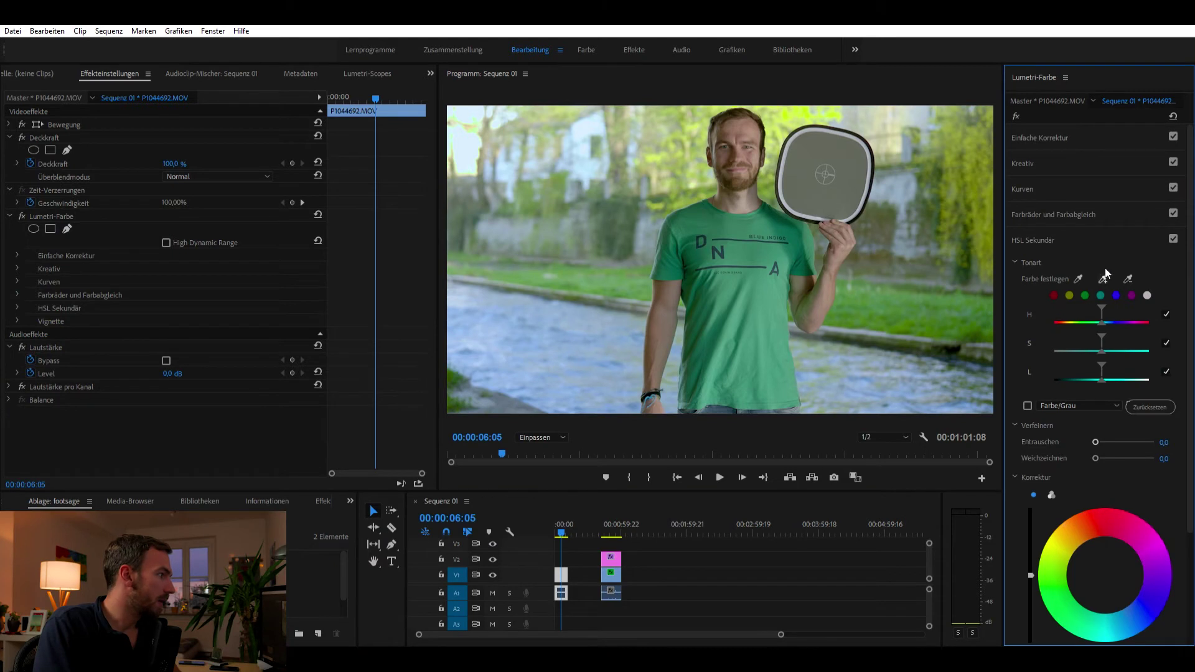
pyautogui.click(1104, 277)
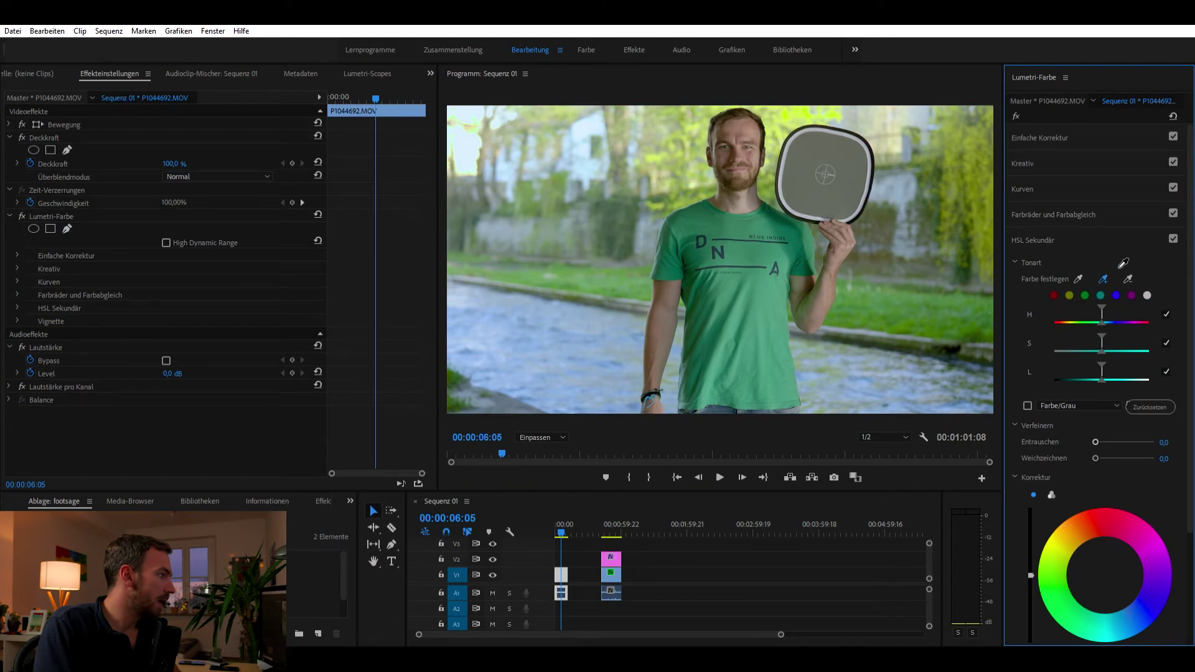
pyautogui.click(750, 124)
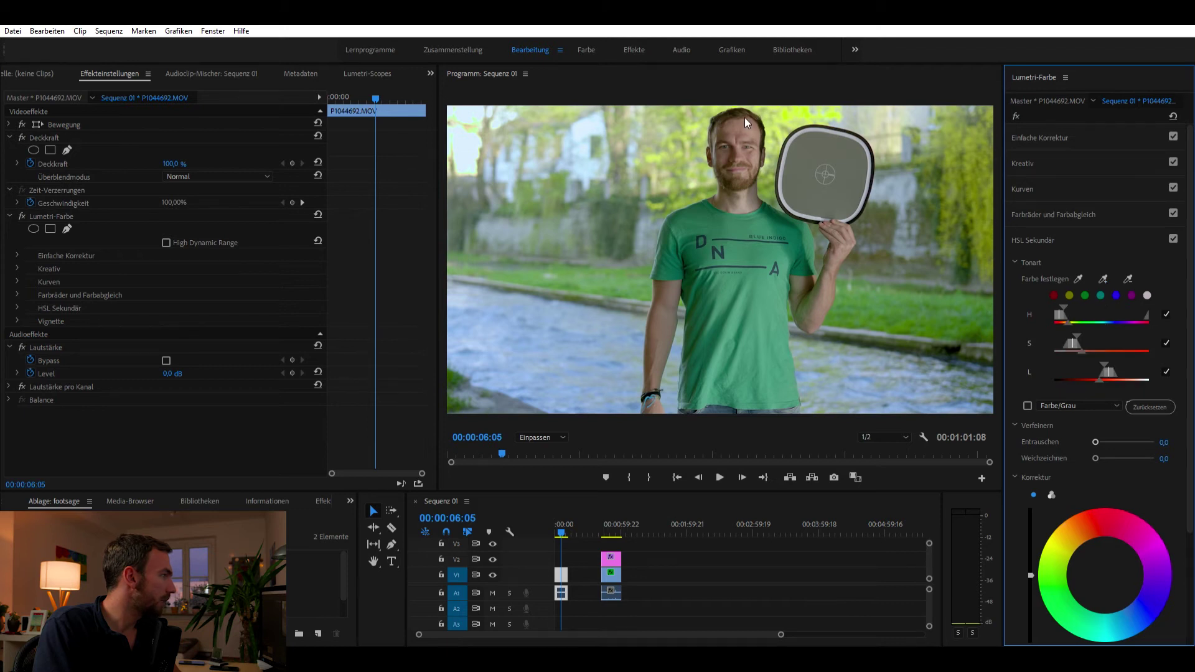
# Using the Color/Gray preview, widen the S and L ranges and set Denoise 9,5, Blur 5,1
pyautogui.click(1028, 402)
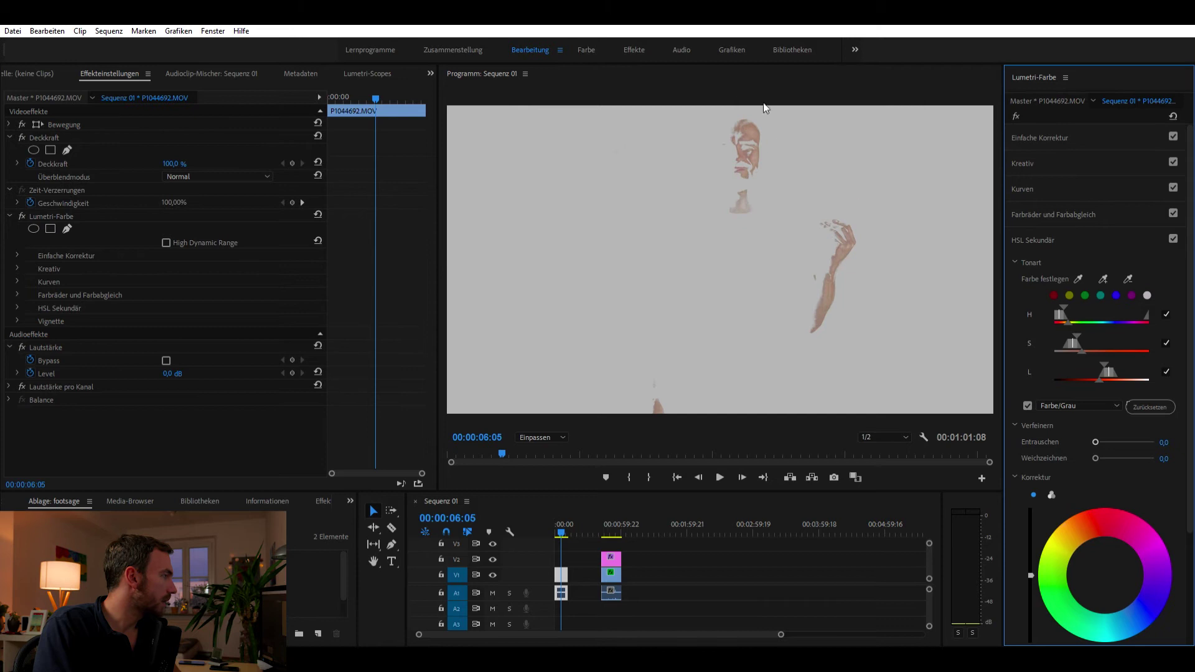
pyautogui.moveTo(1082, 341)
pyautogui.mouseDown()
pyautogui.moveTo(1107, 342)
pyautogui.moveTo(1086, 323)
pyautogui.mouseUp()
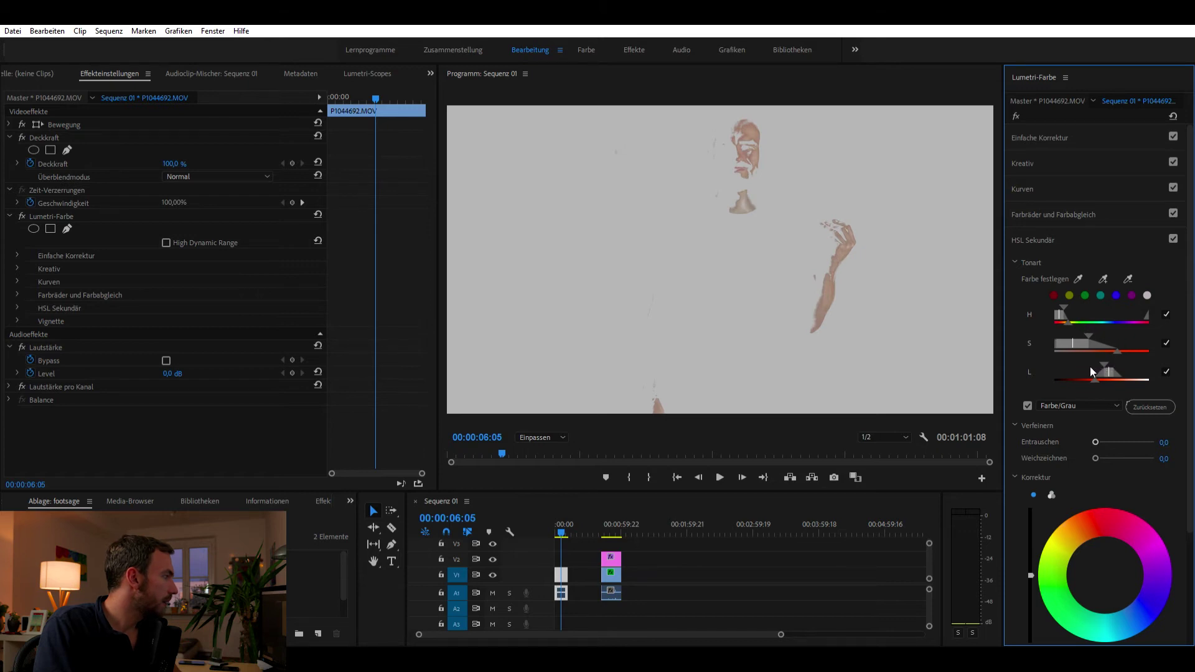
pyautogui.moveTo(1090, 371); pyautogui.dragTo(1073, 366)
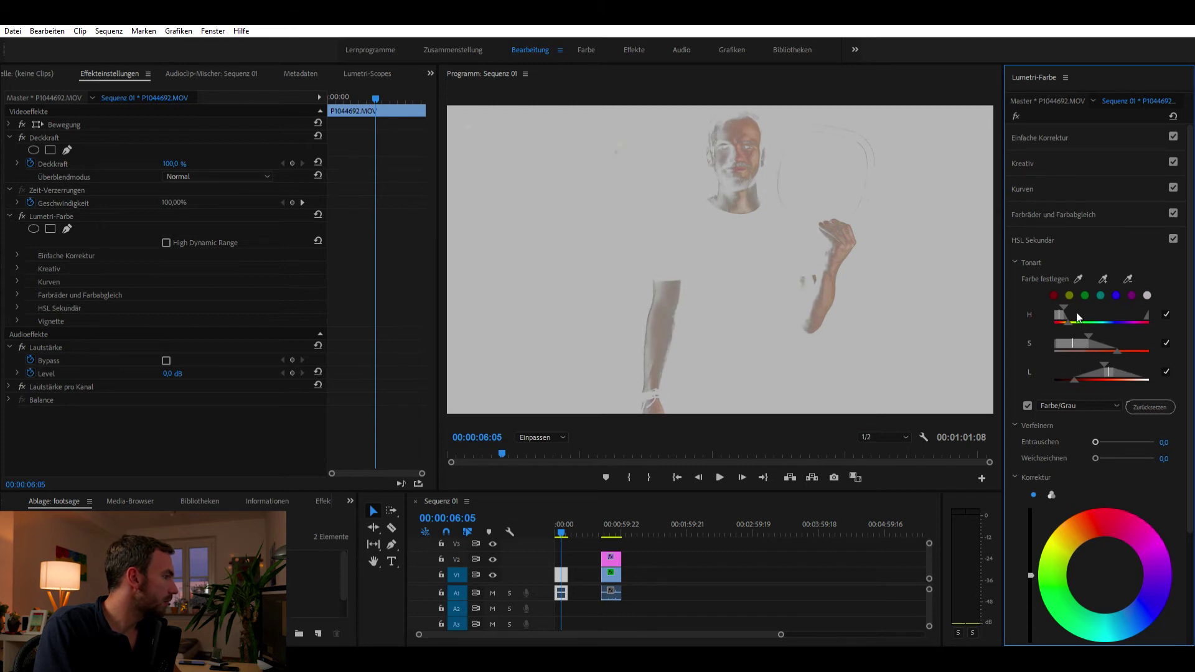
pyautogui.moveTo(1109, 356); pyautogui.dragTo(1114, 356)
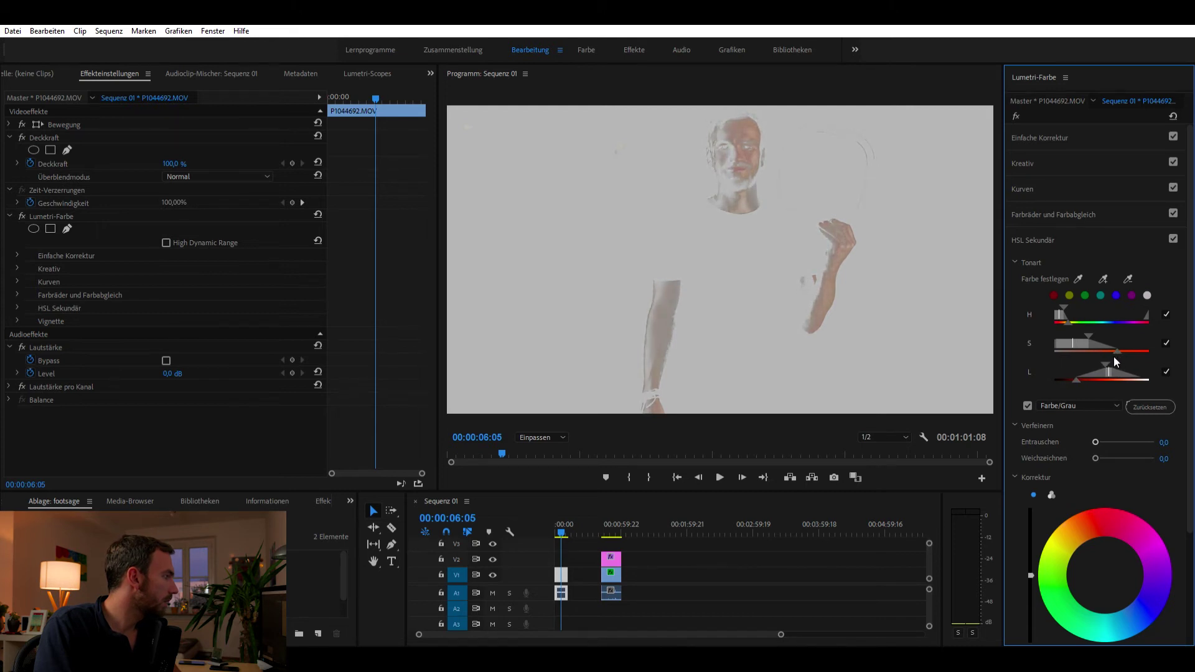
pyautogui.moveTo(1094, 430); pyautogui.dragTo(1099, 428)
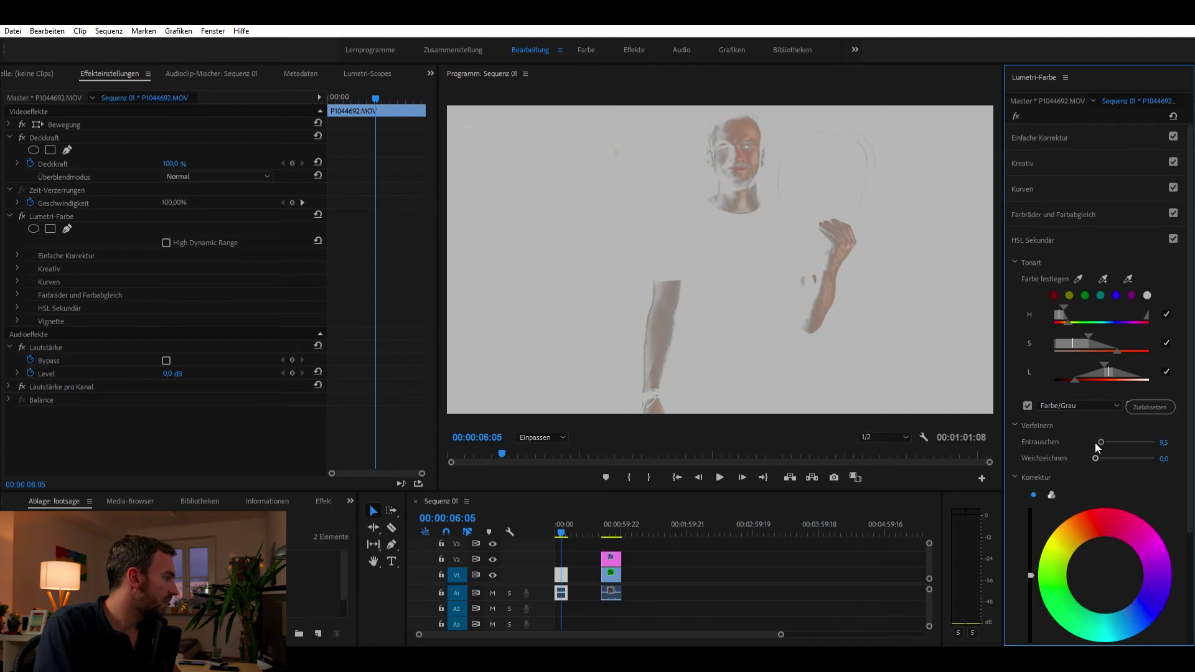
pyautogui.moveTo(1096, 458); pyautogui.dragTo(1106, 458)
pyautogui.scroll(-5, 1138, 476)
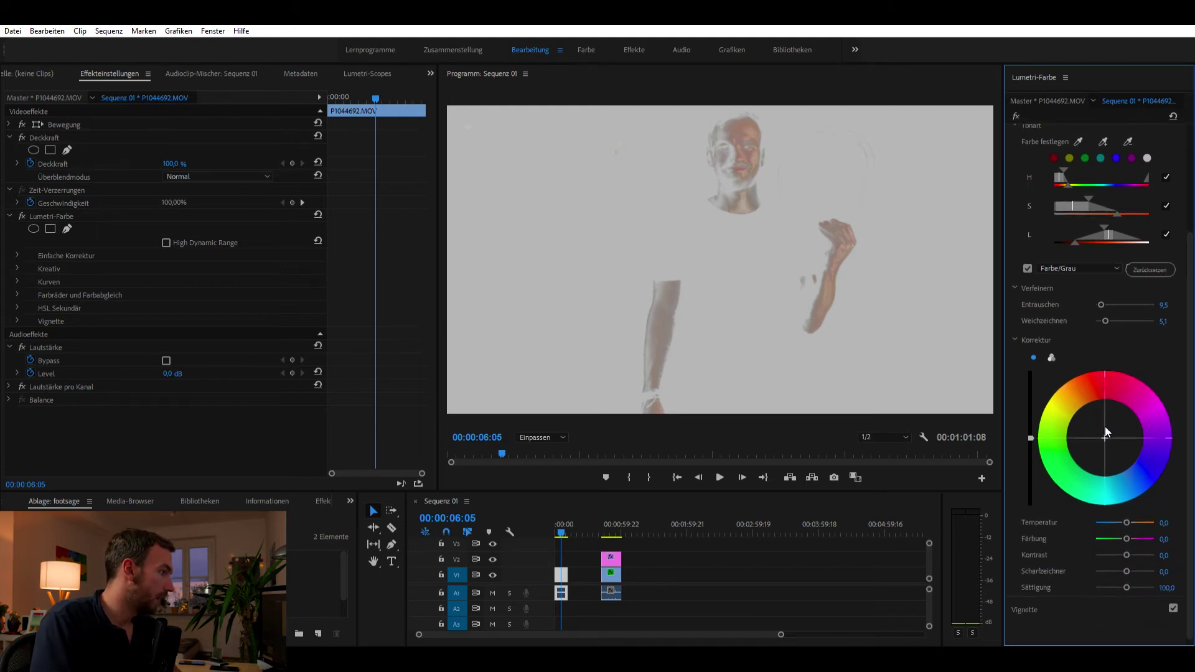
pyautogui.click(1028, 268)
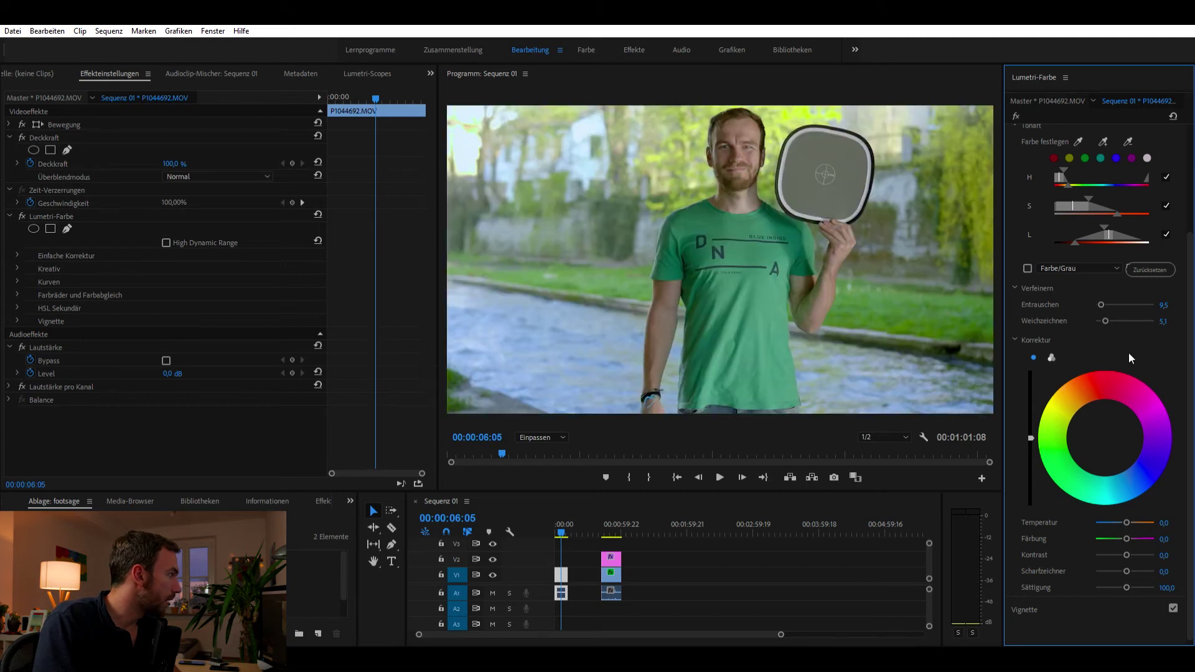
# Shift the keyed skin tones on the colour wheel and set Contrast 38,9 and Sharpen 30,5
pyautogui.moveTo(1105, 425); pyautogui.dragTo(1101, 427)
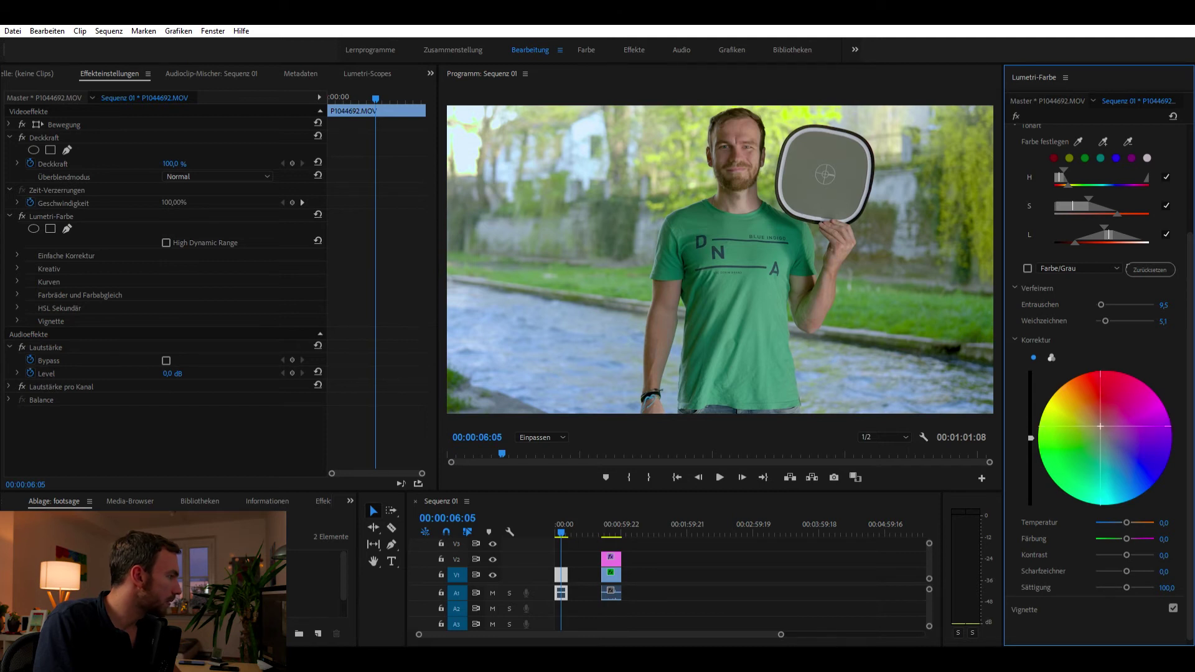
pyautogui.moveTo(1101, 428); pyautogui.dragTo(1105, 424)
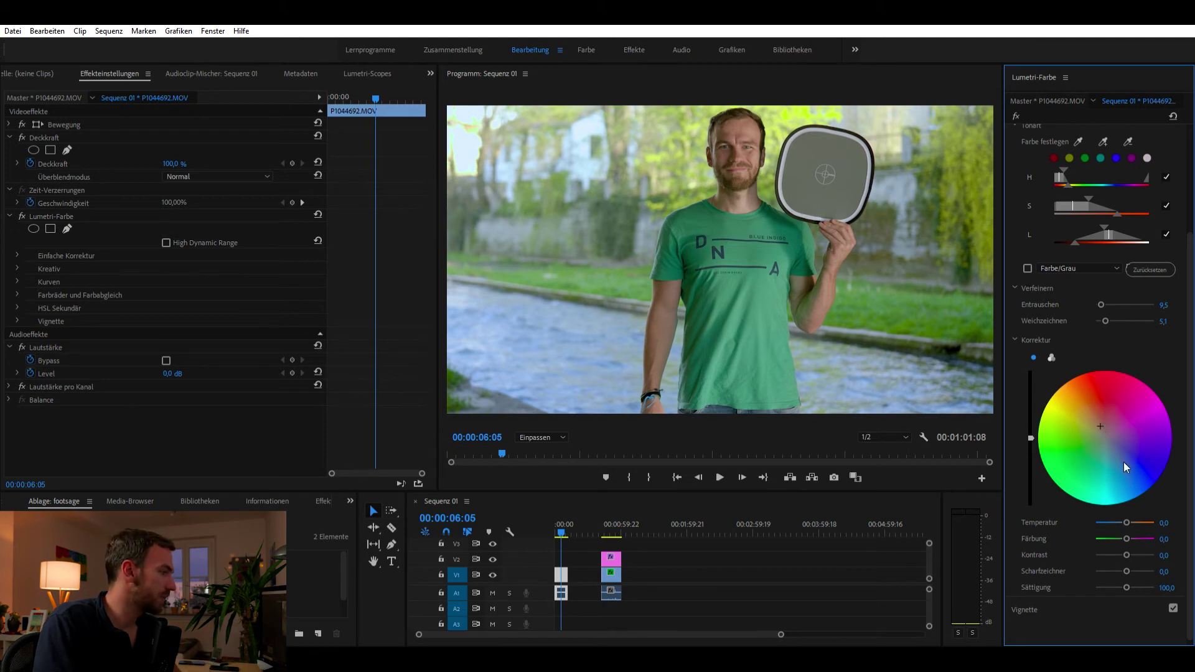
pyautogui.scroll(-1, 1167, 468)
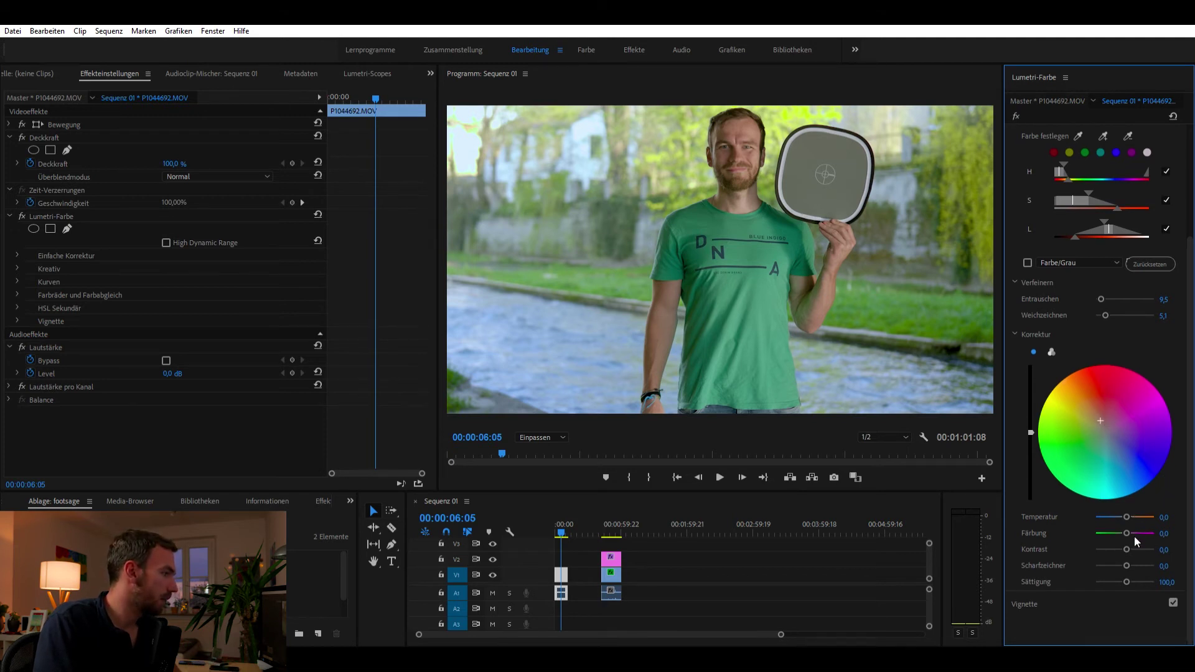
pyautogui.moveTo(1127, 537); pyautogui.dragTo(1140, 538)
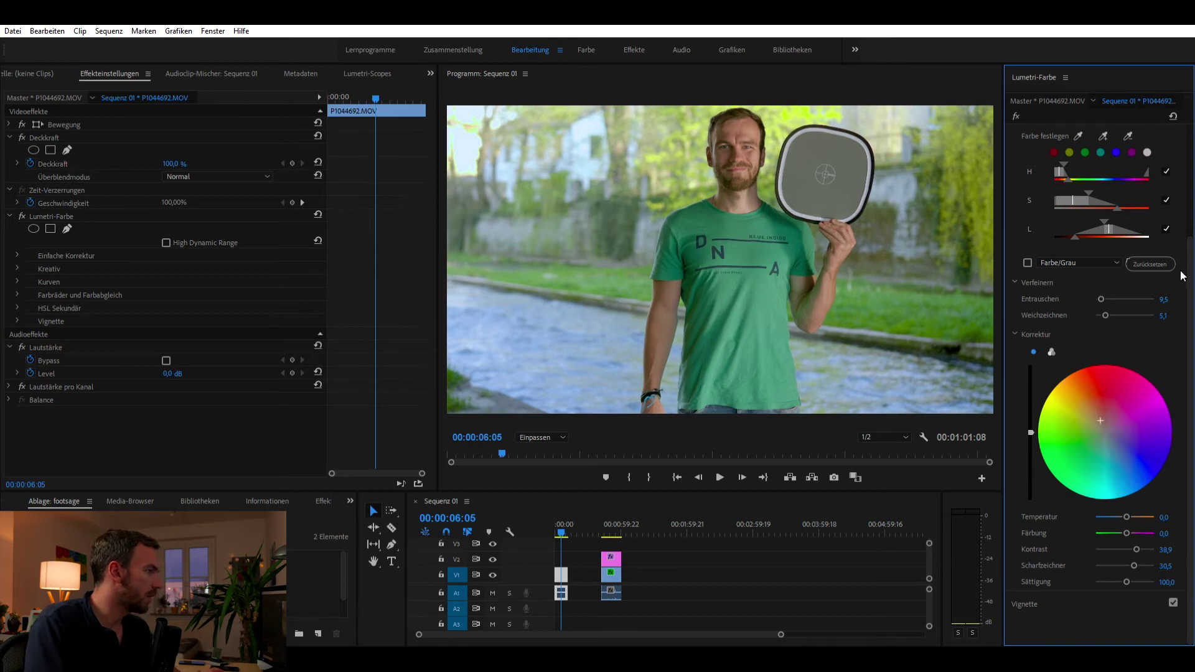
pyautogui.scroll(2, 1177, 262)
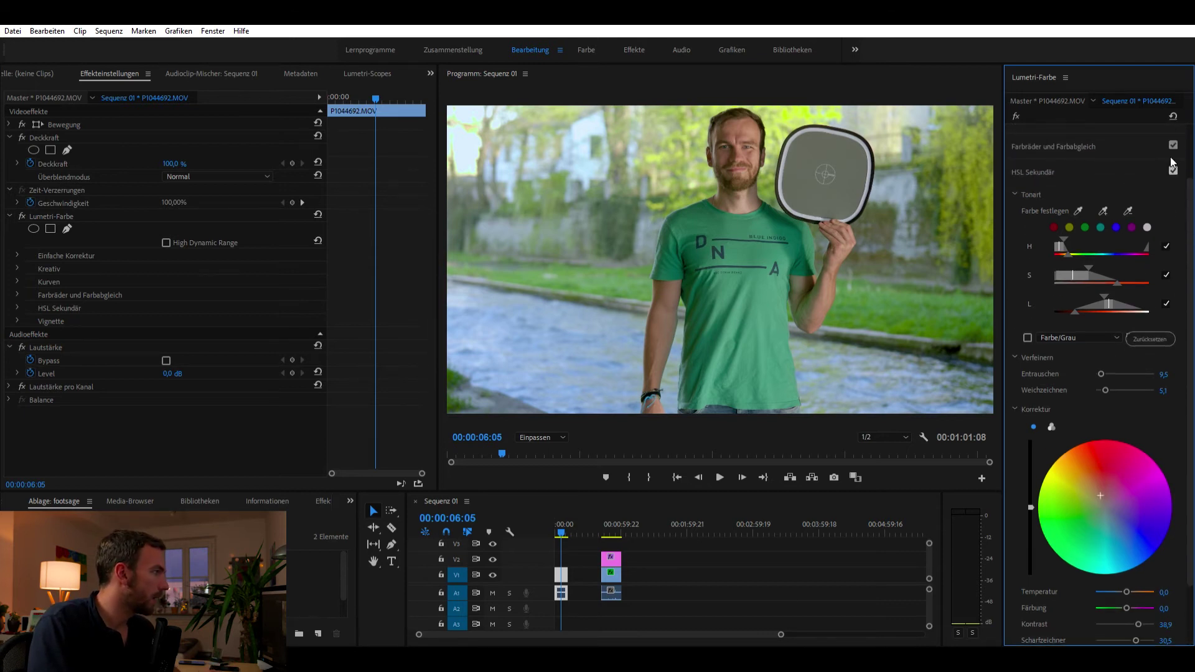
pyautogui.click(1173, 168)
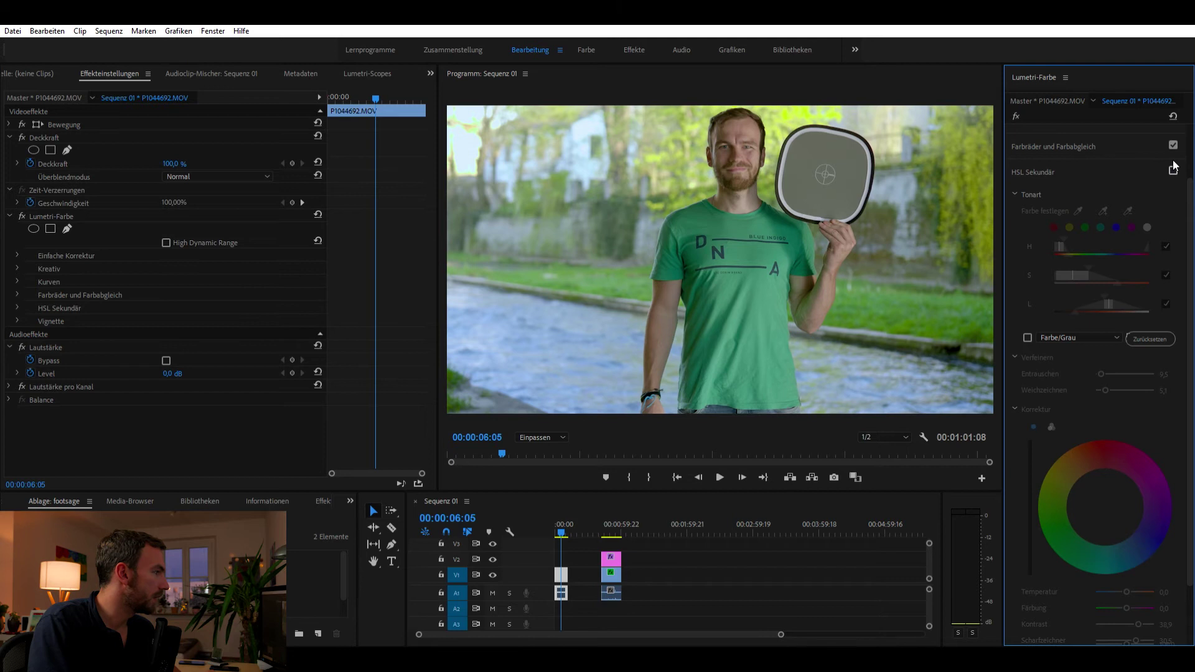
# Toggle HSL Secondary off and on for a before/after comparison, leaving it enabled
pyautogui.click(1174, 168)
pyautogui.click(1173, 168)
pyautogui.click(1174, 168)
pyautogui.click(1174, 168)
pyautogui.click(1173, 168)
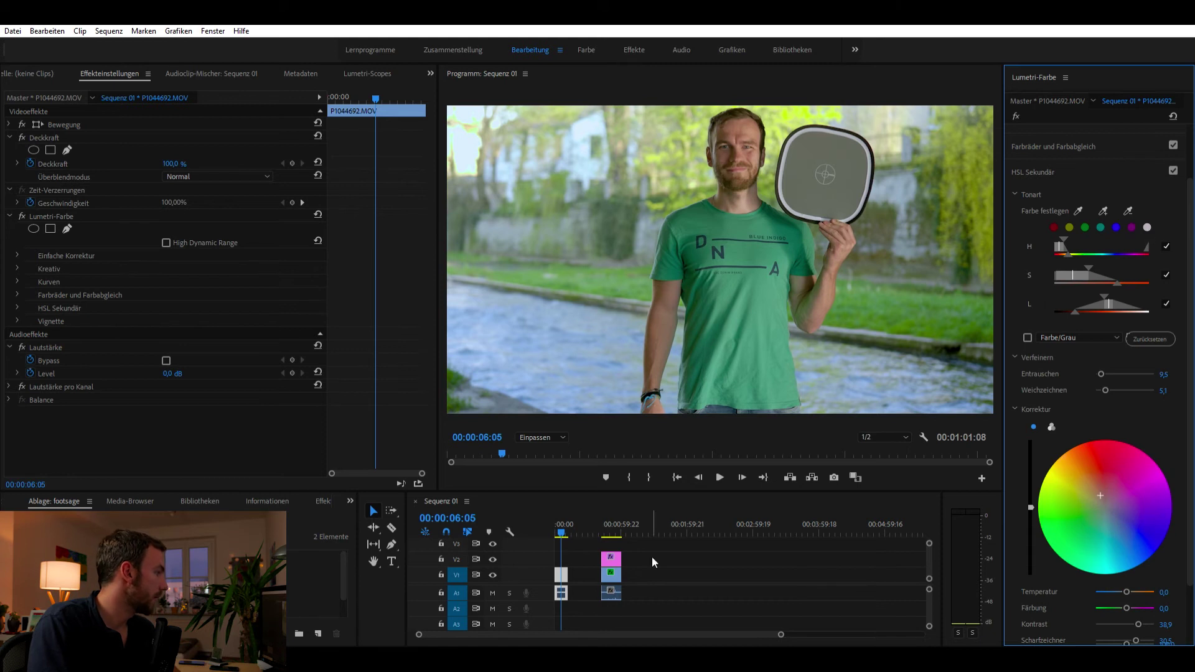
# Place the Einstellungsebene on V2 from sequence start, stretch it over the V-Log clip and select it
pyautogui.click(572, 556)
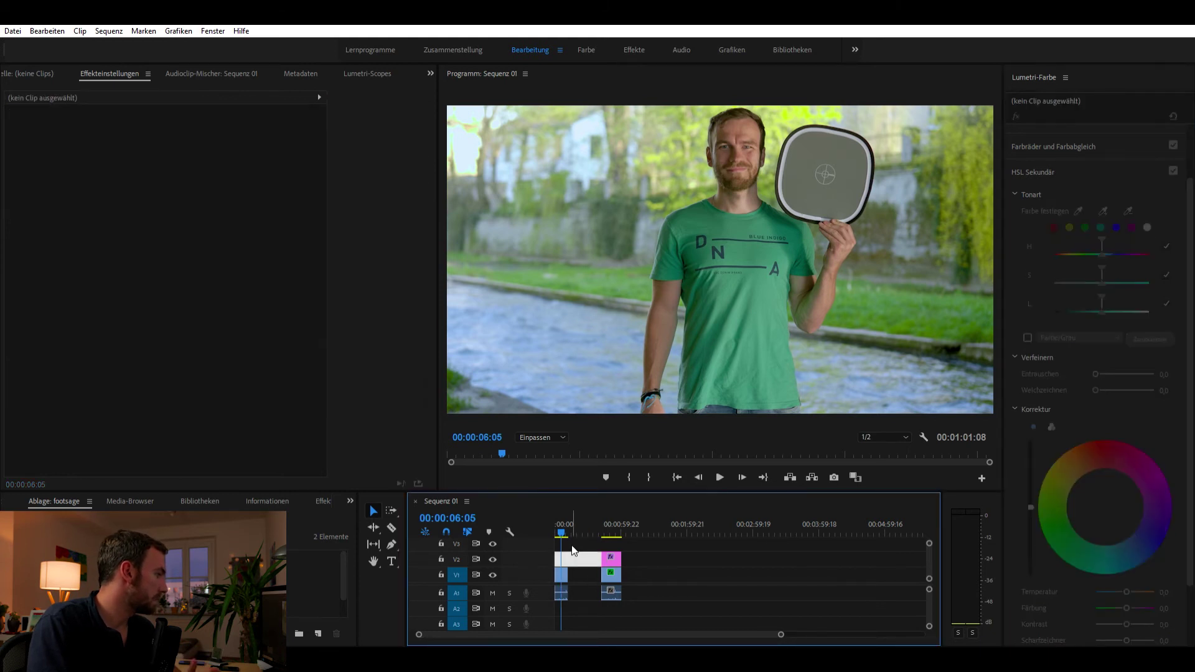
pyautogui.click(561, 523)
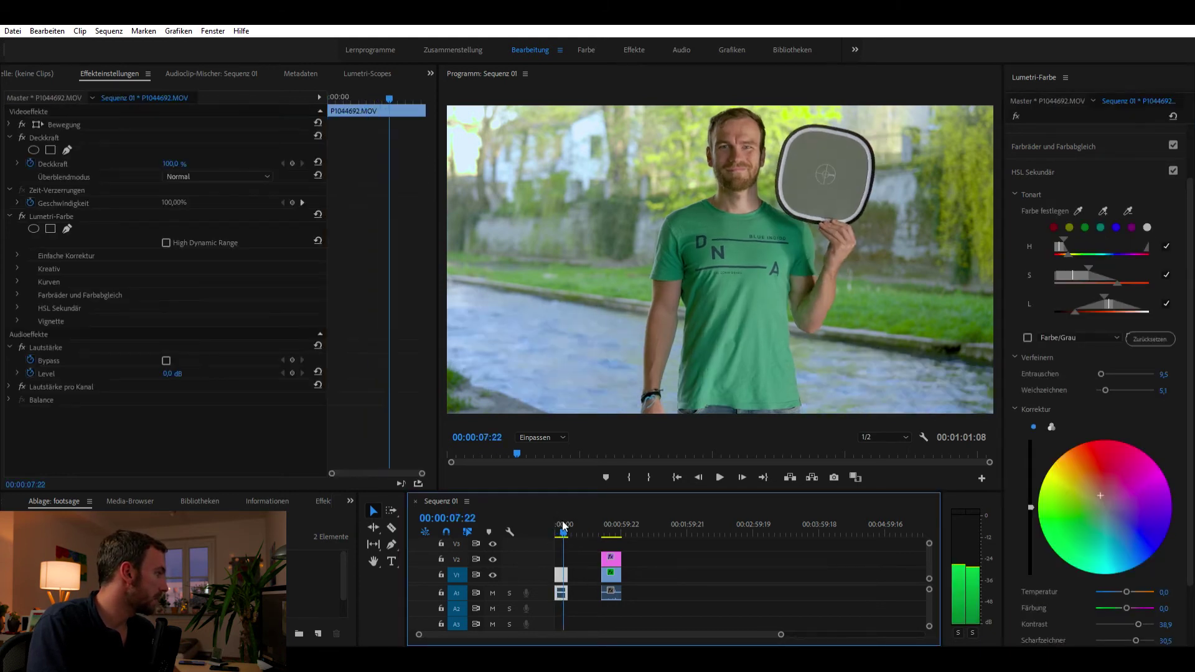
pyautogui.moveTo(562, 525); pyautogui.dragTo(563, 525)
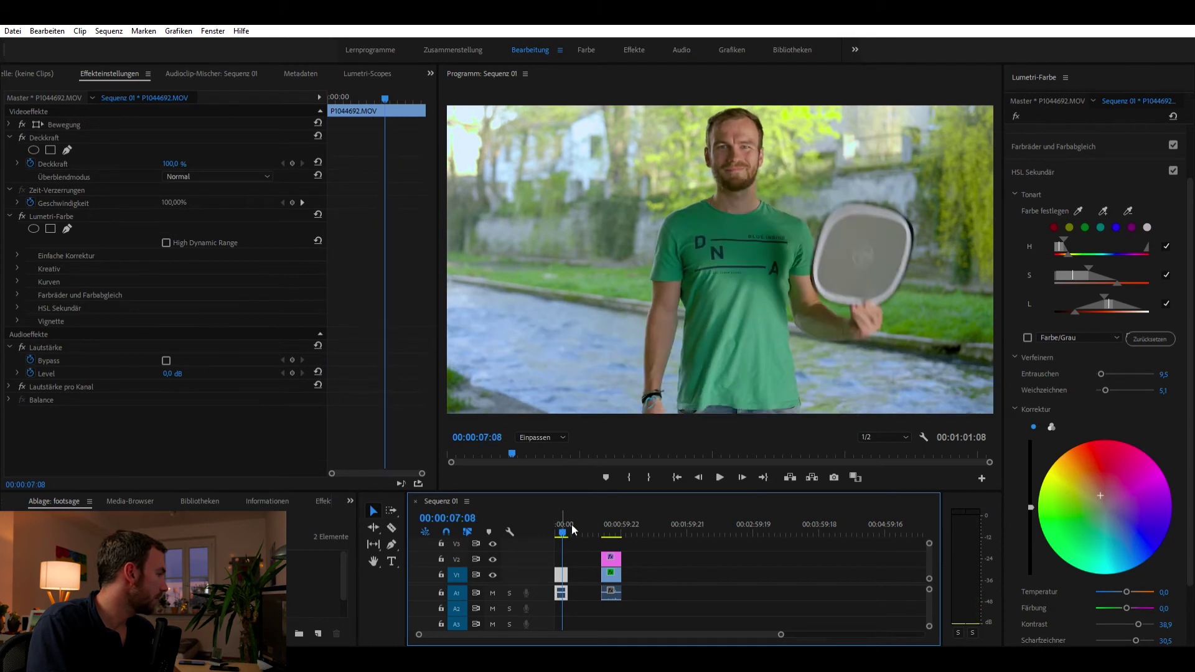
pyautogui.scroll(-2, 287, 558)
pyautogui.moveTo(287, 558); pyautogui.dragTo(561, 556)
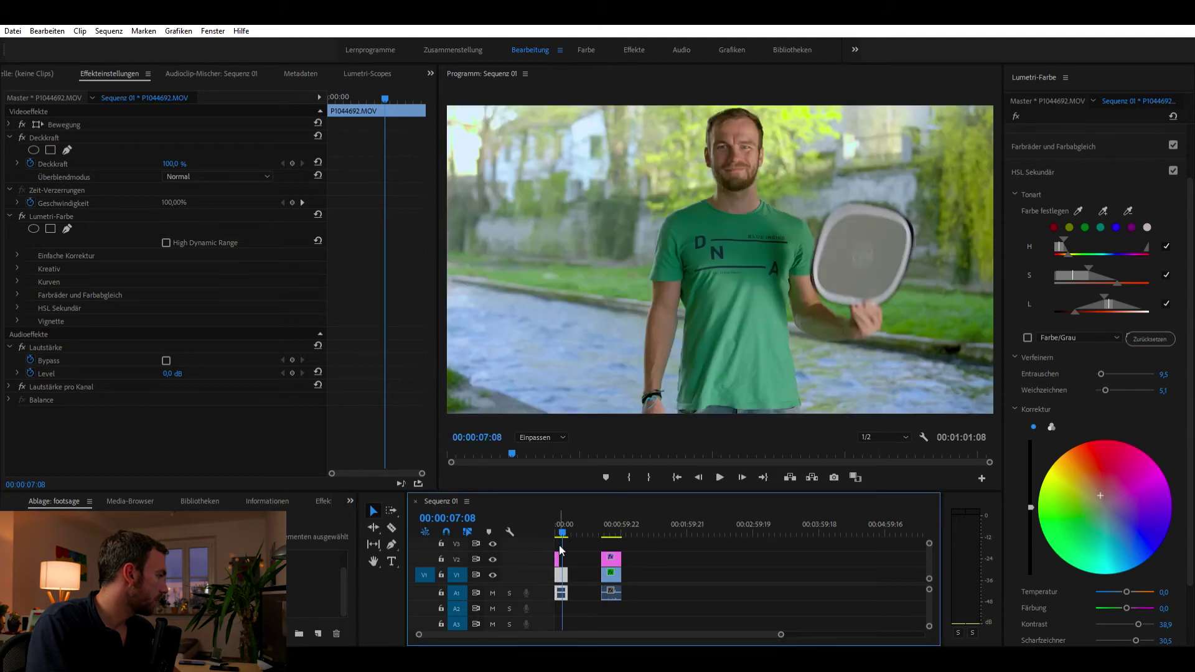
pyautogui.click(563, 535)
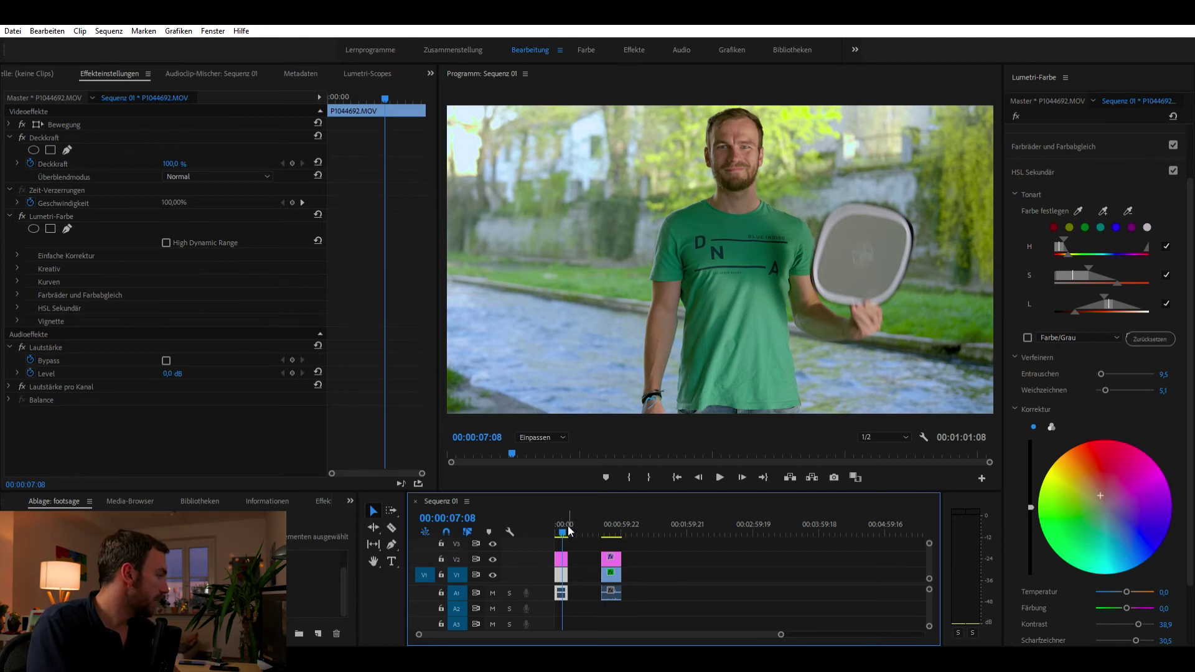
pyautogui.click(564, 553)
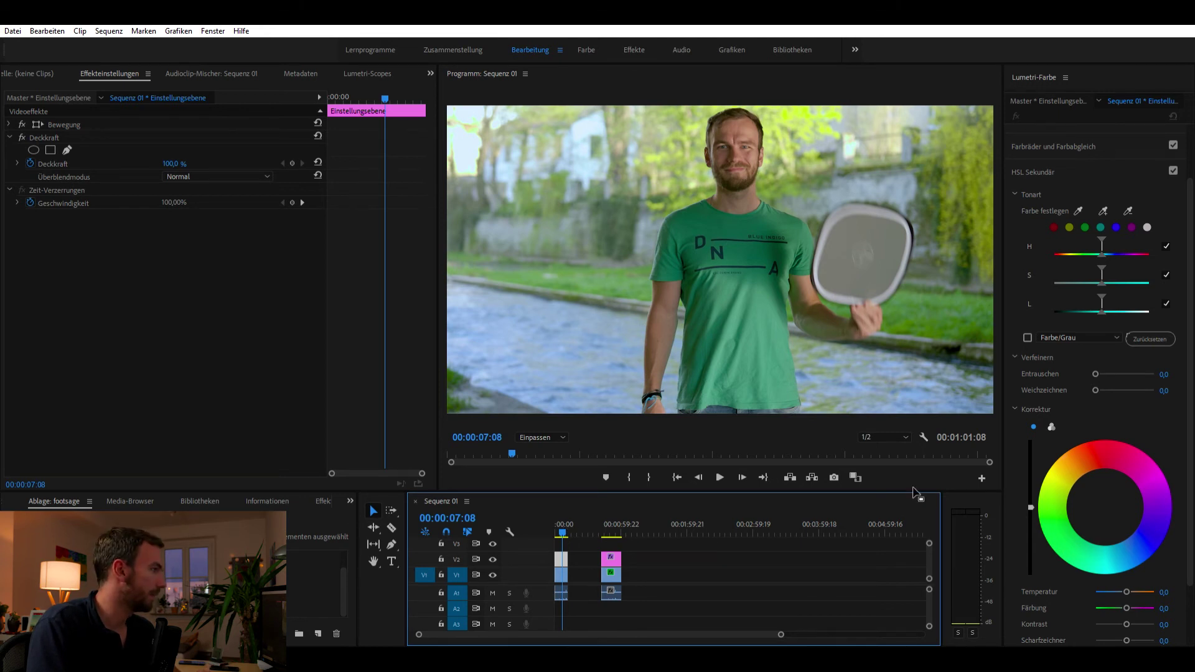
pyautogui.click(1043, 165)
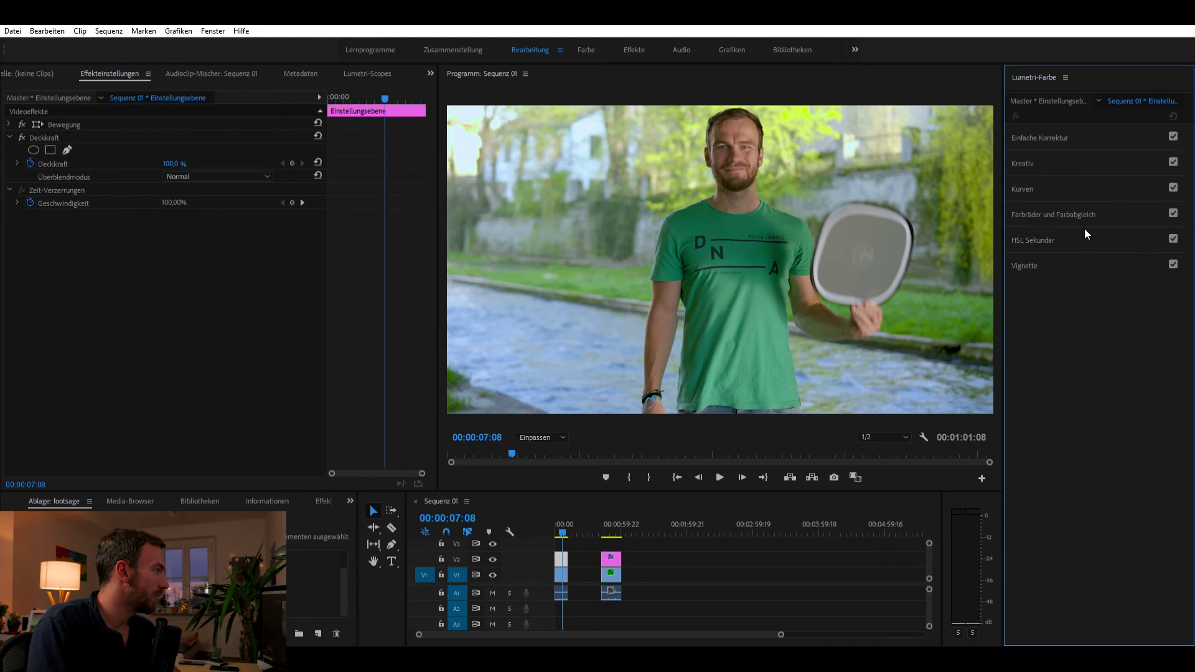
# Shift the Schatten and Mitteltöne colour wheels and slightly lower the Schatten slider
pyautogui.click(1076, 208)
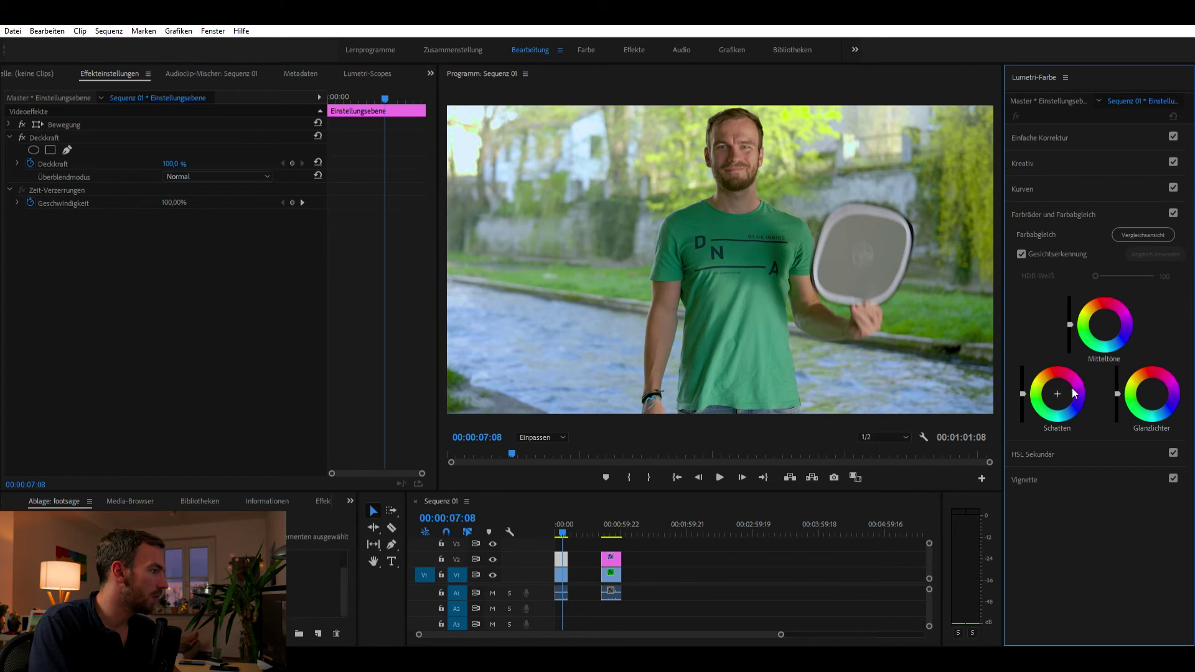
pyautogui.press('Down')
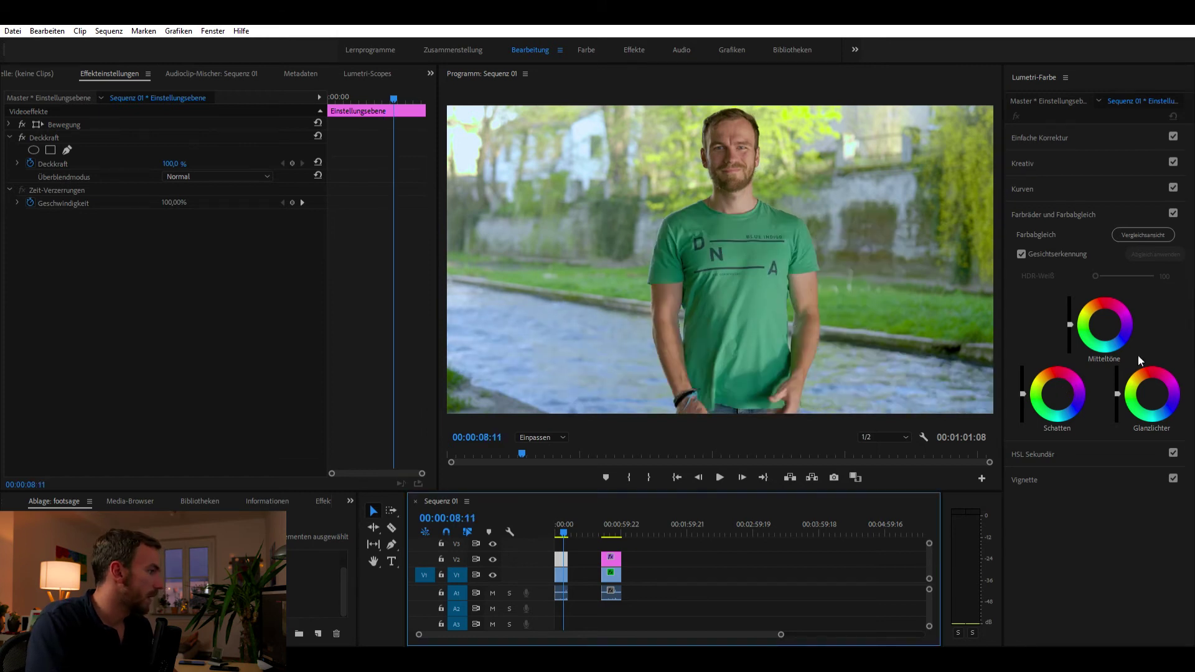
pyautogui.click(1060, 385)
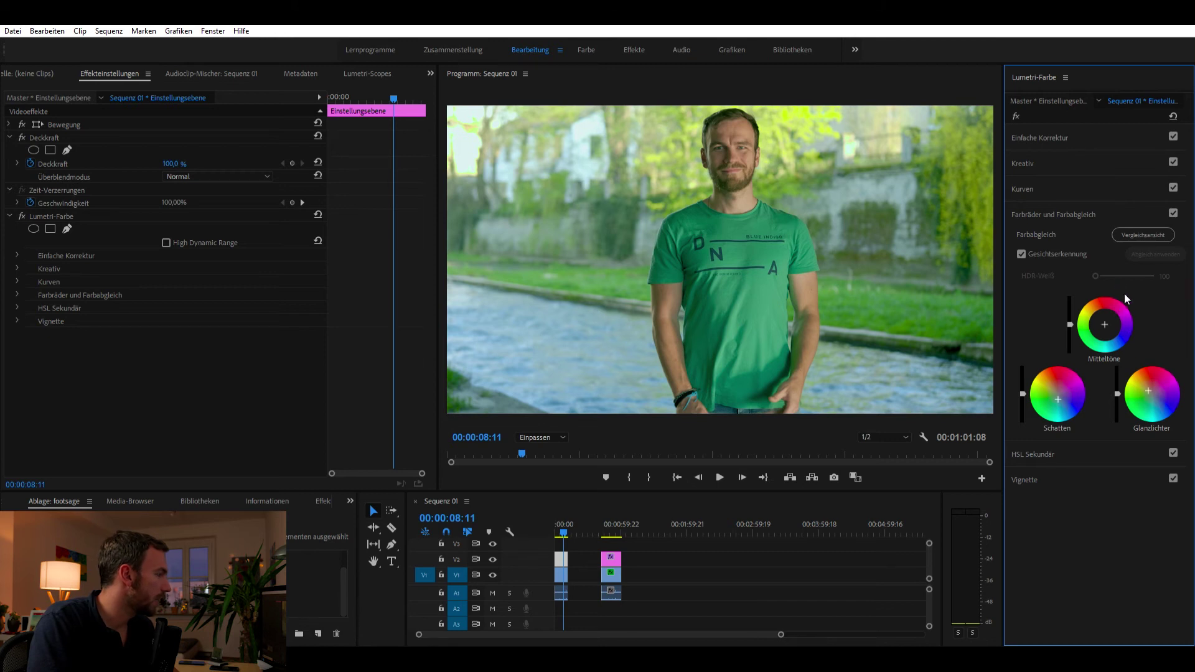
pyautogui.click(1107, 310)
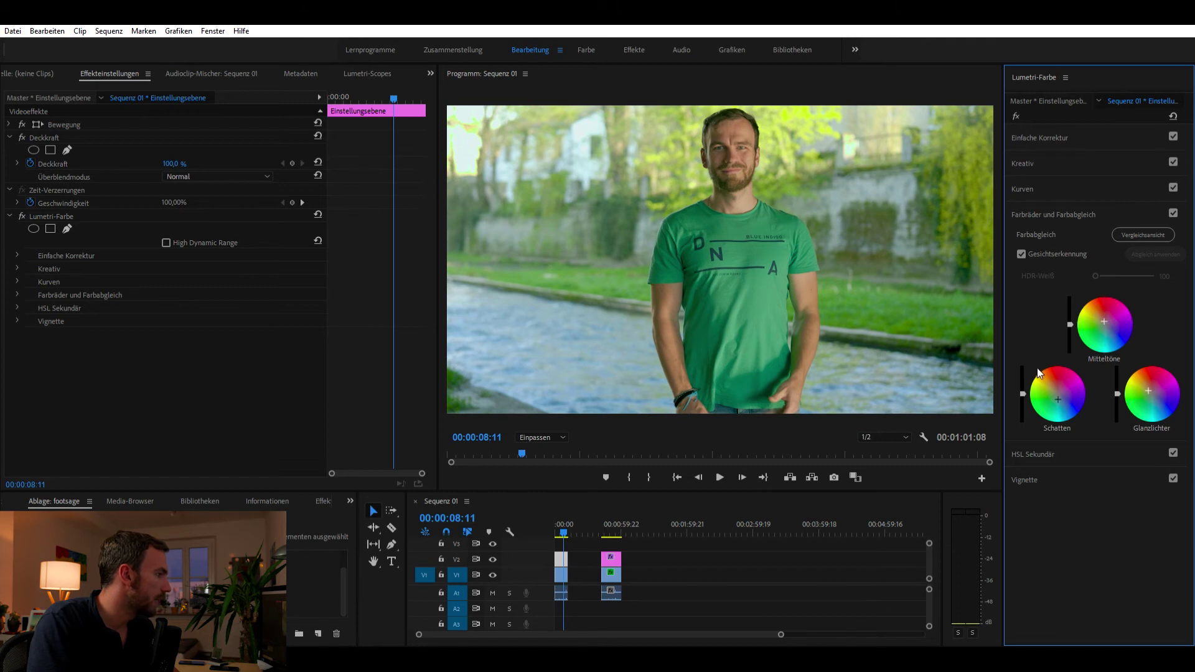
pyautogui.moveTo(1021, 392); pyautogui.dragTo(1023, 395)
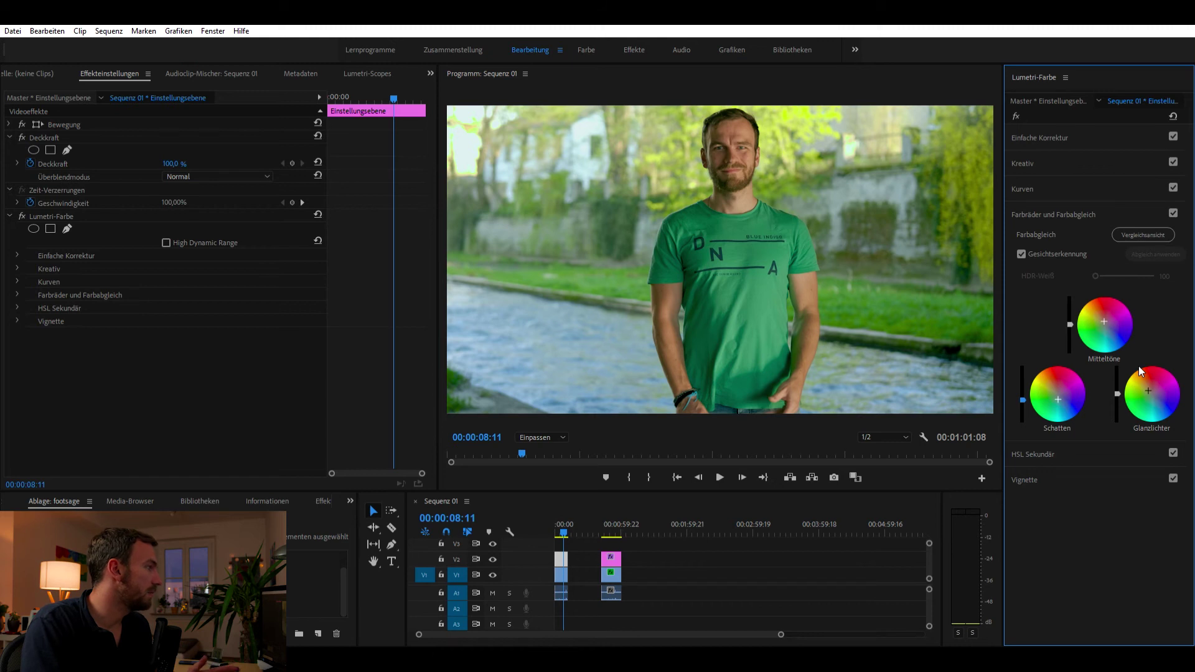
pyautogui.click(1085, 210)
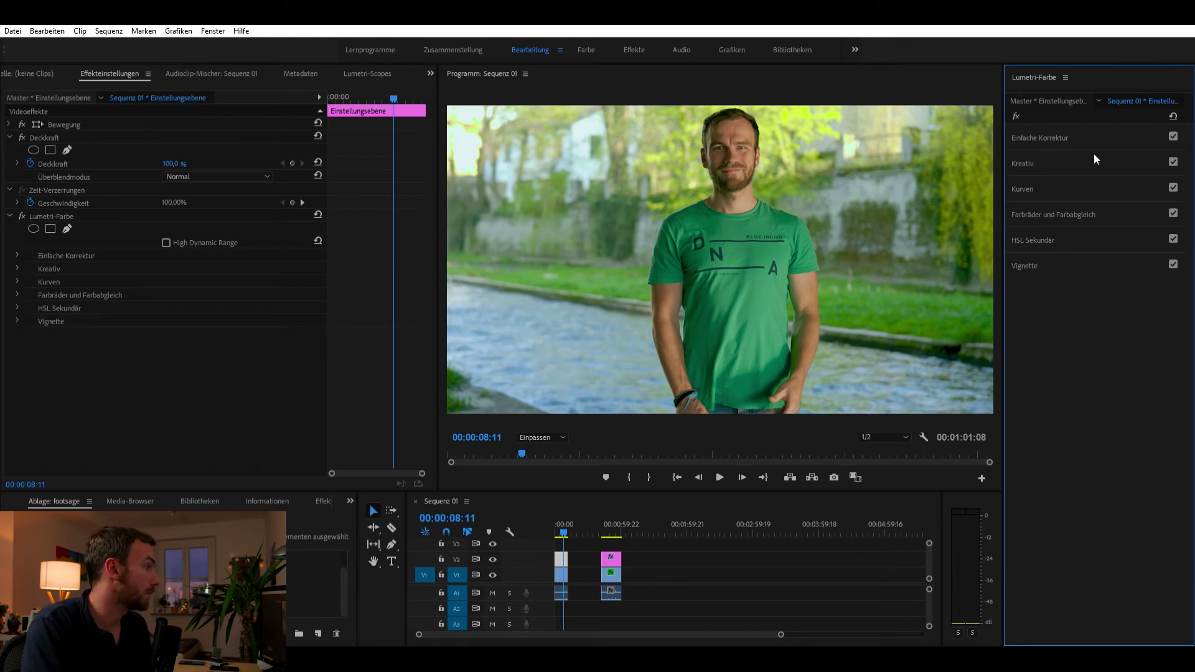
# Reshape the Farbtonsättigungskurve around the reds by moving its points and adding another point
pyautogui.click(1074, 172)
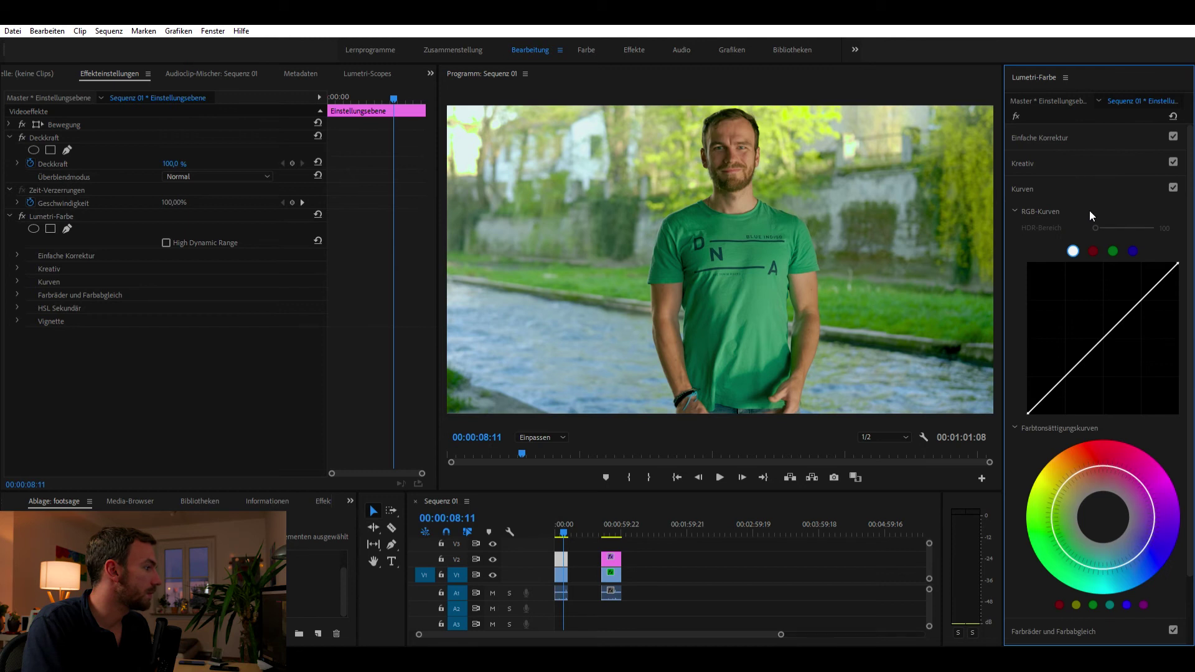
pyautogui.scroll(-3, 1115, 349)
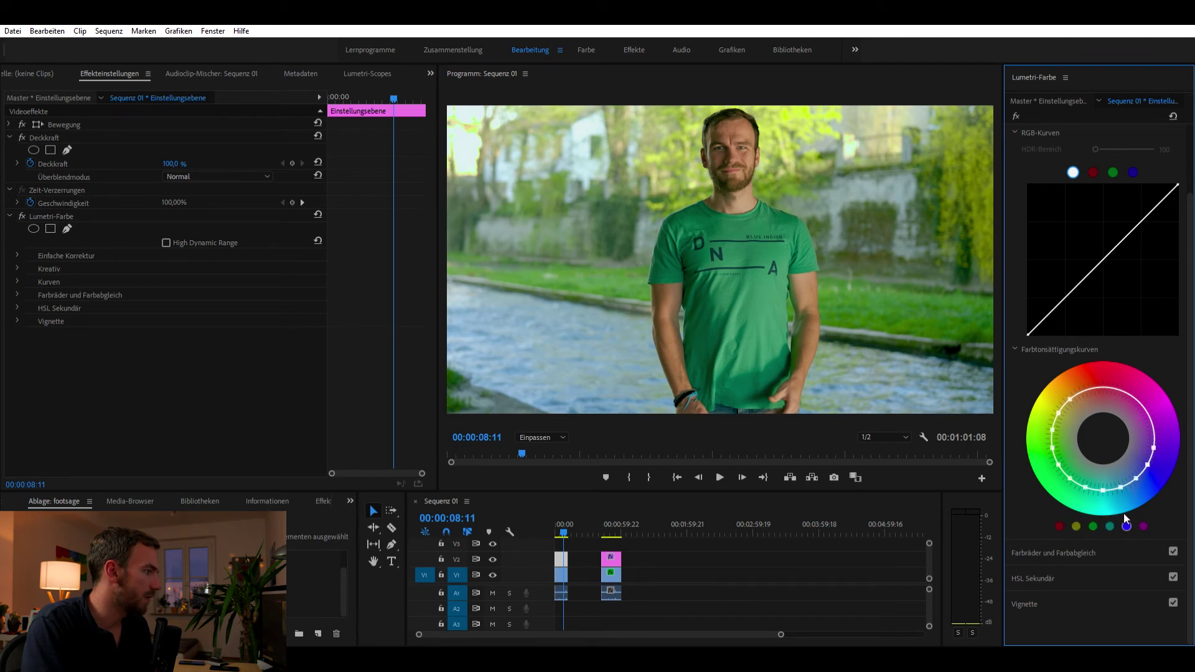
pyautogui.click(1060, 525)
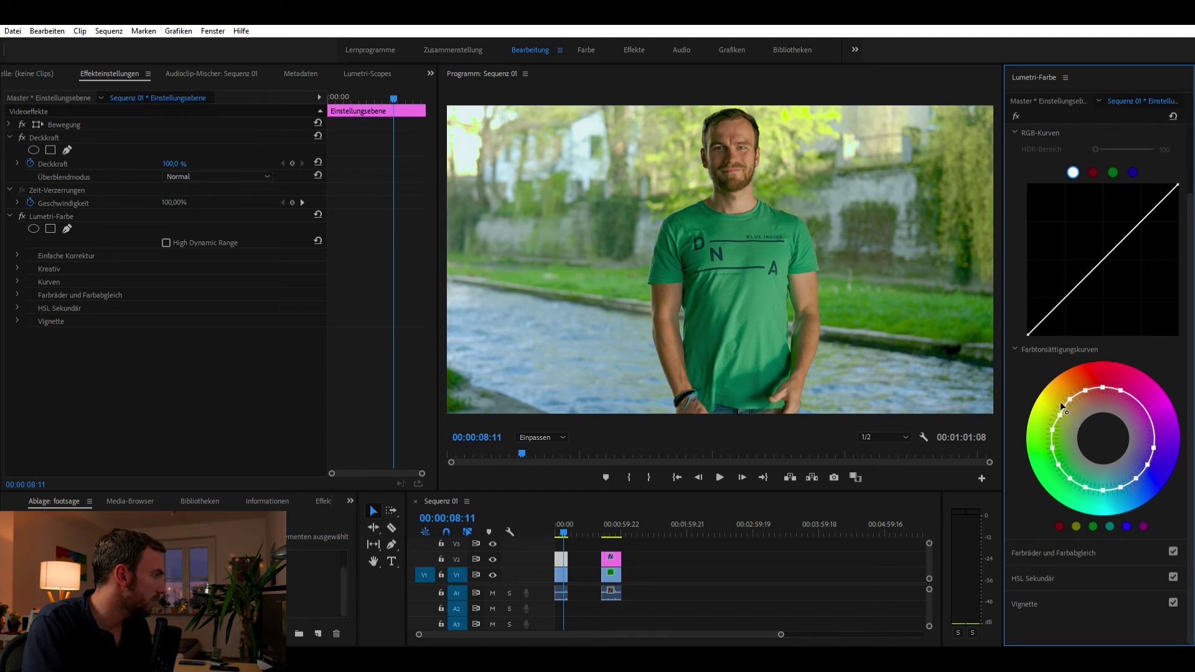
pyautogui.moveTo(1071, 407); pyautogui.dragTo(1067, 405)
pyautogui.moveTo(1087, 378); pyautogui.dragTo(1086, 375)
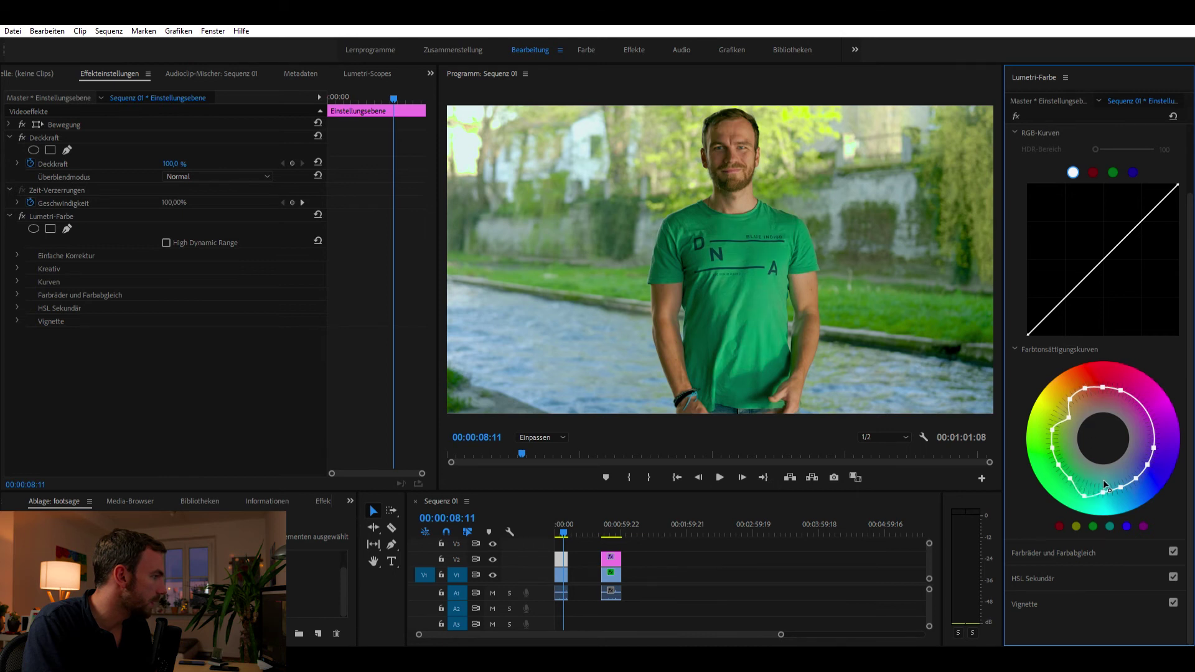
pyautogui.click(1071, 468)
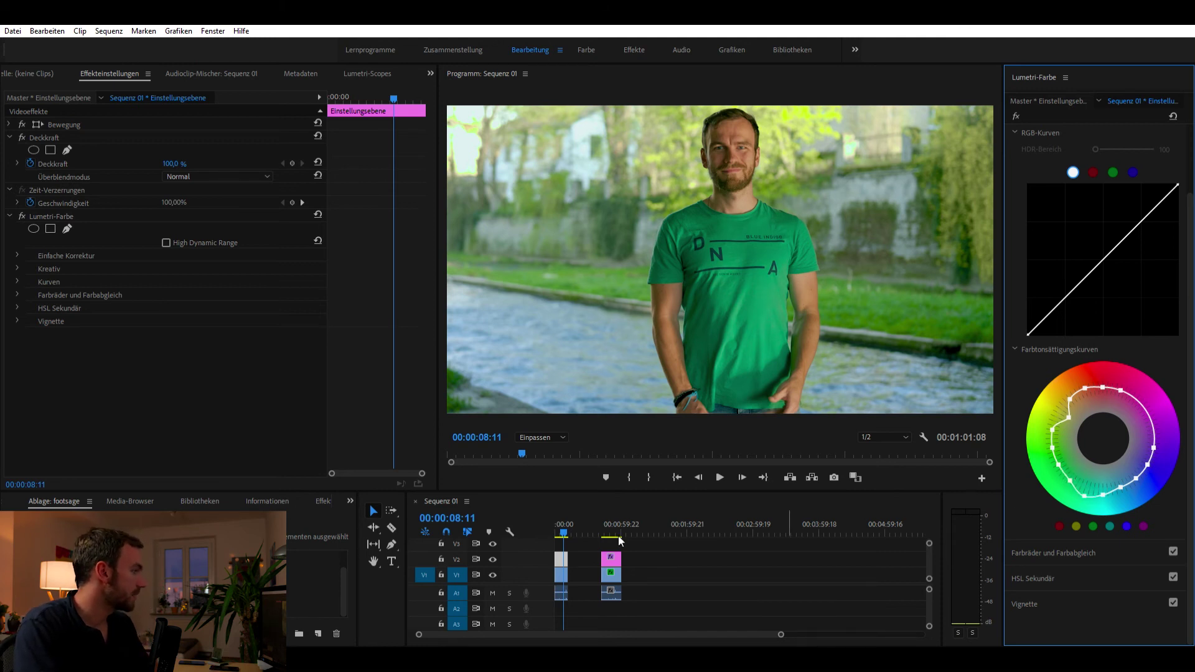
# Toggle the V2 adjustment layer and V1 track outputs off and on to compare
pyautogui.click(491, 556)
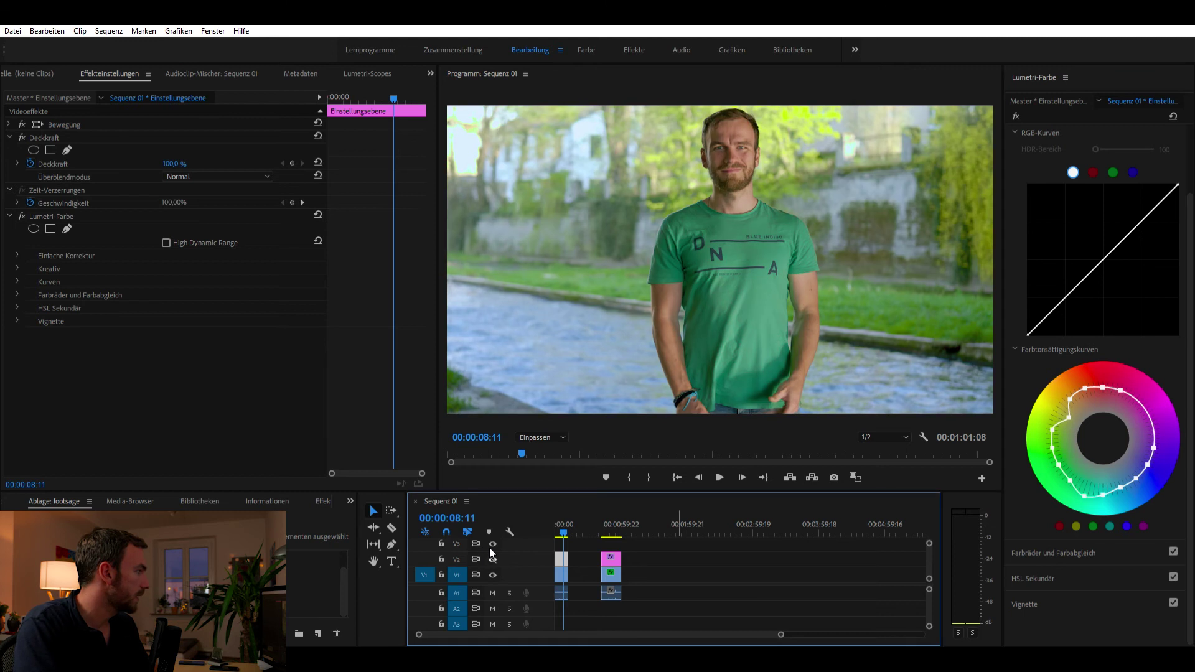
pyautogui.click(490, 558)
pyautogui.click(492, 569)
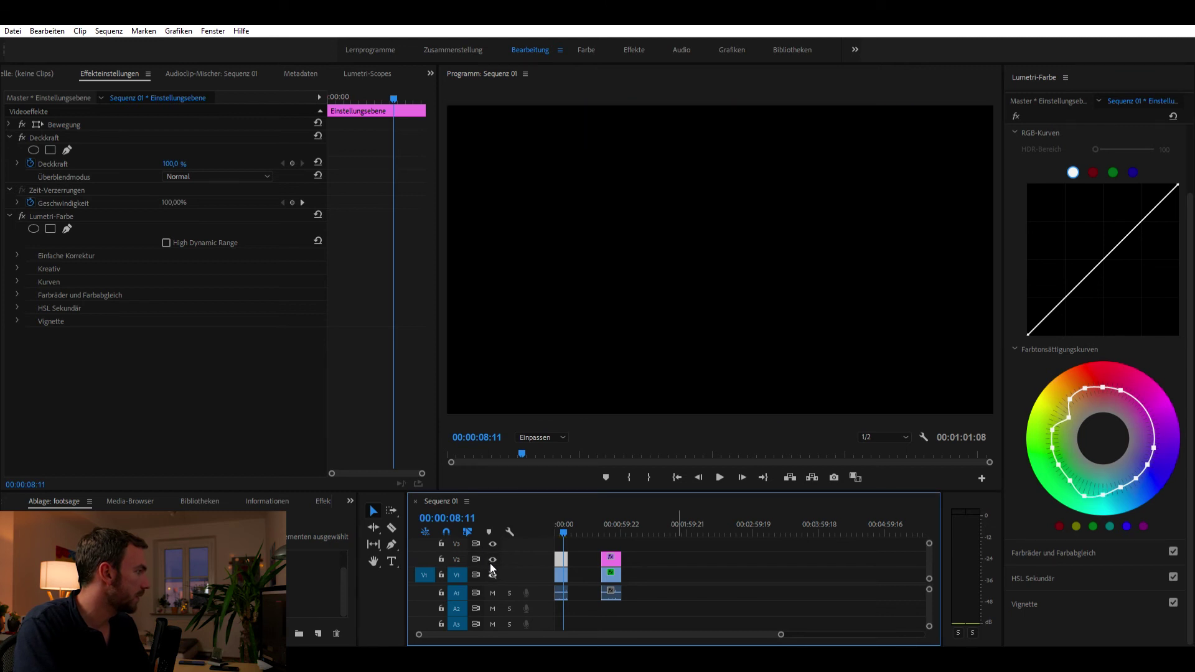
pyautogui.click(491, 569)
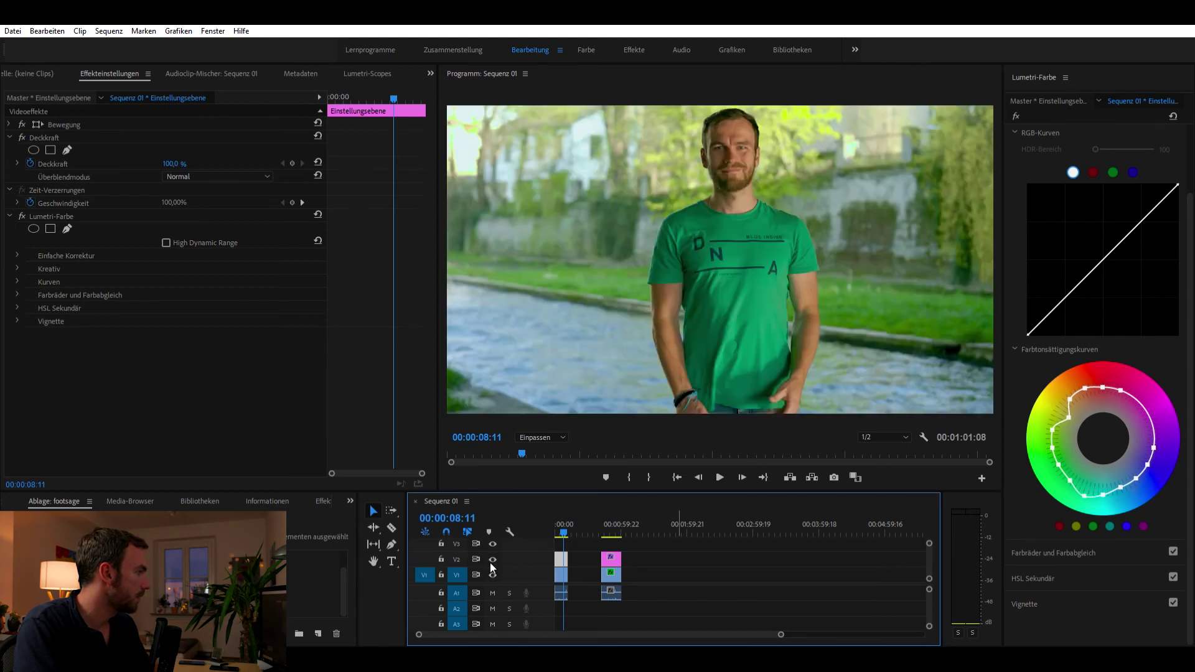
# Compare the V-Log clip with its Lumetri off and on, then re-enable V2 output
pyautogui.click(564, 568)
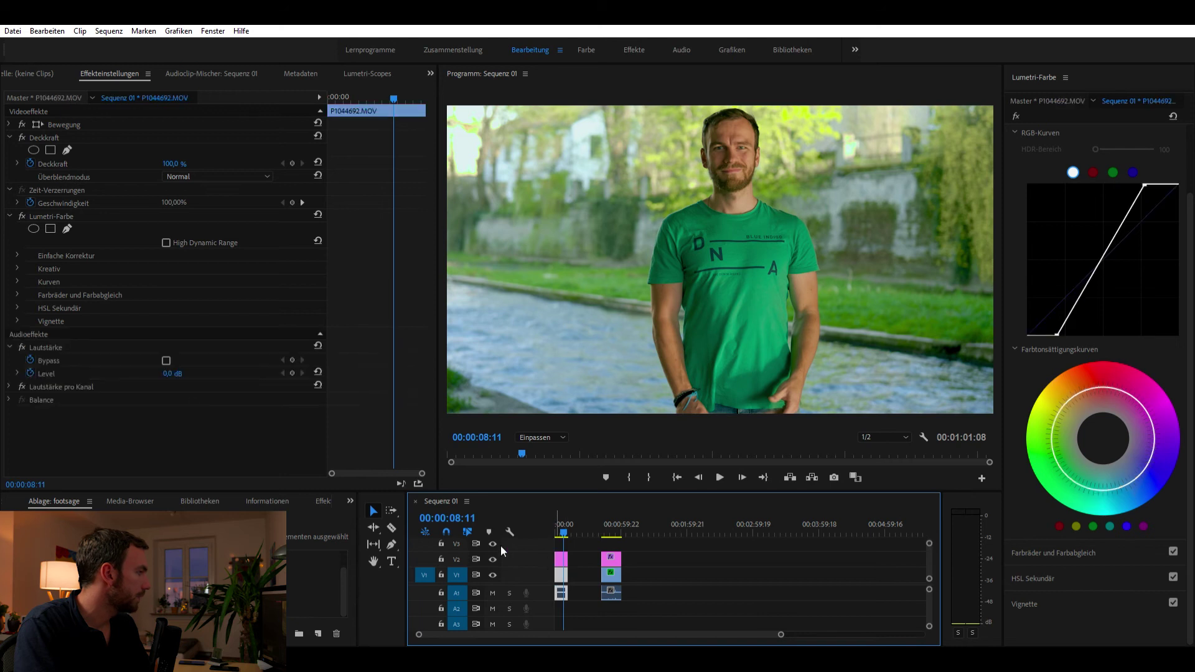
pyautogui.click(22, 216)
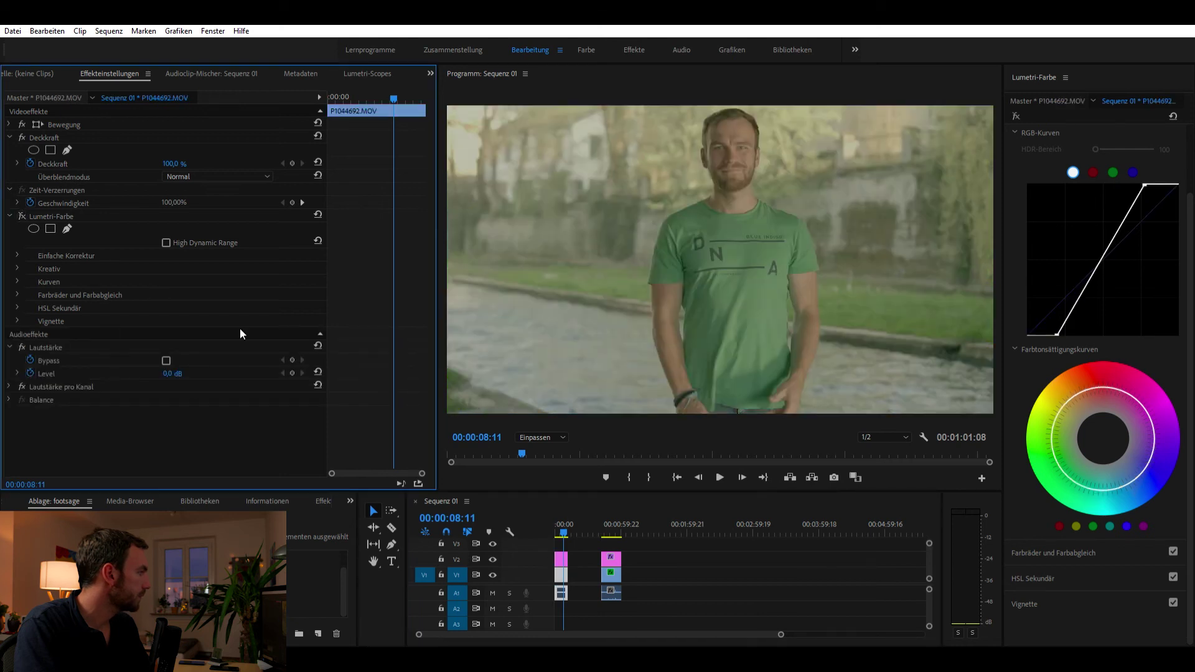
pyautogui.click(492, 557)
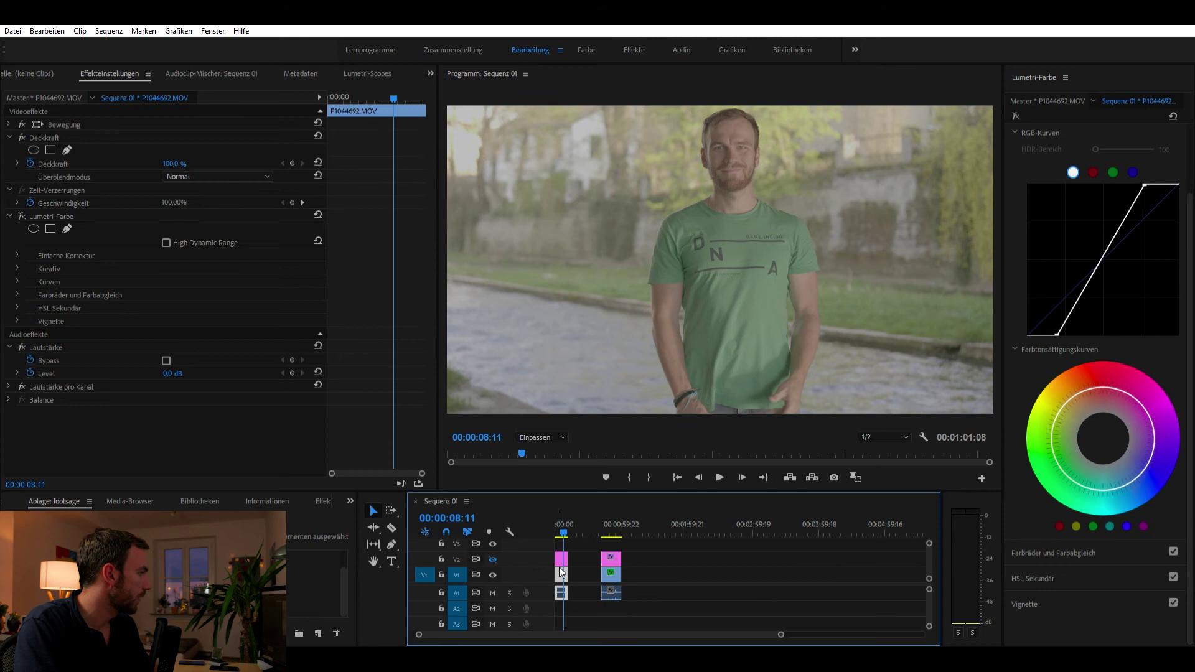
pyautogui.click(22, 216)
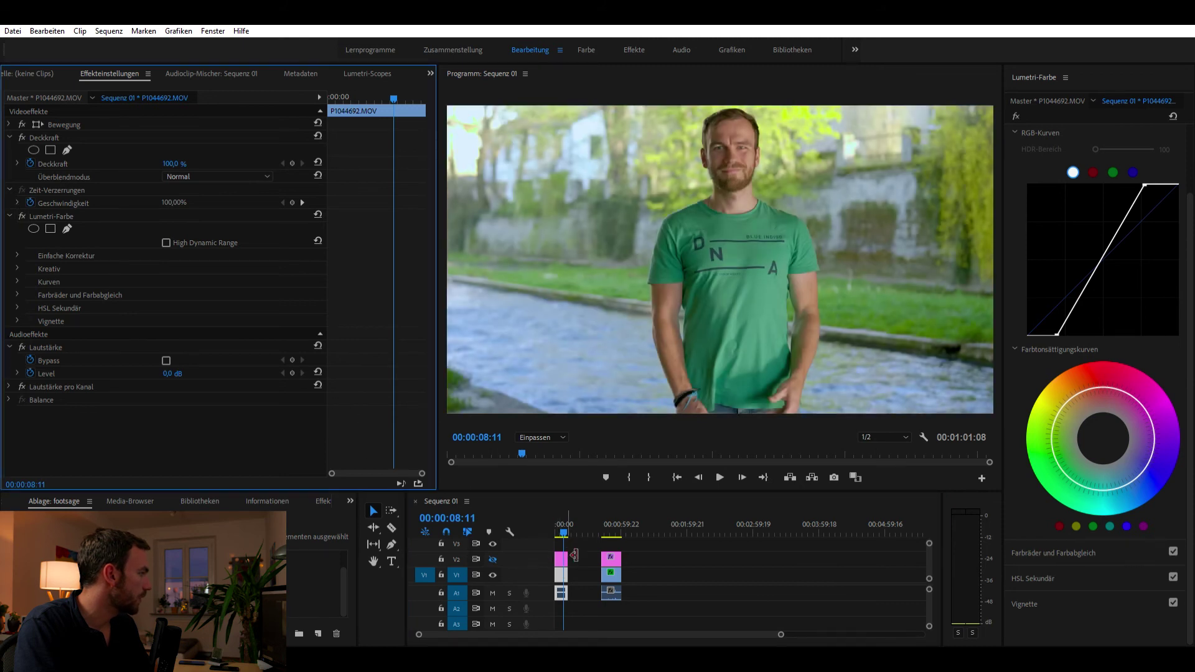
pyautogui.click(562, 558)
pyautogui.click(493, 548)
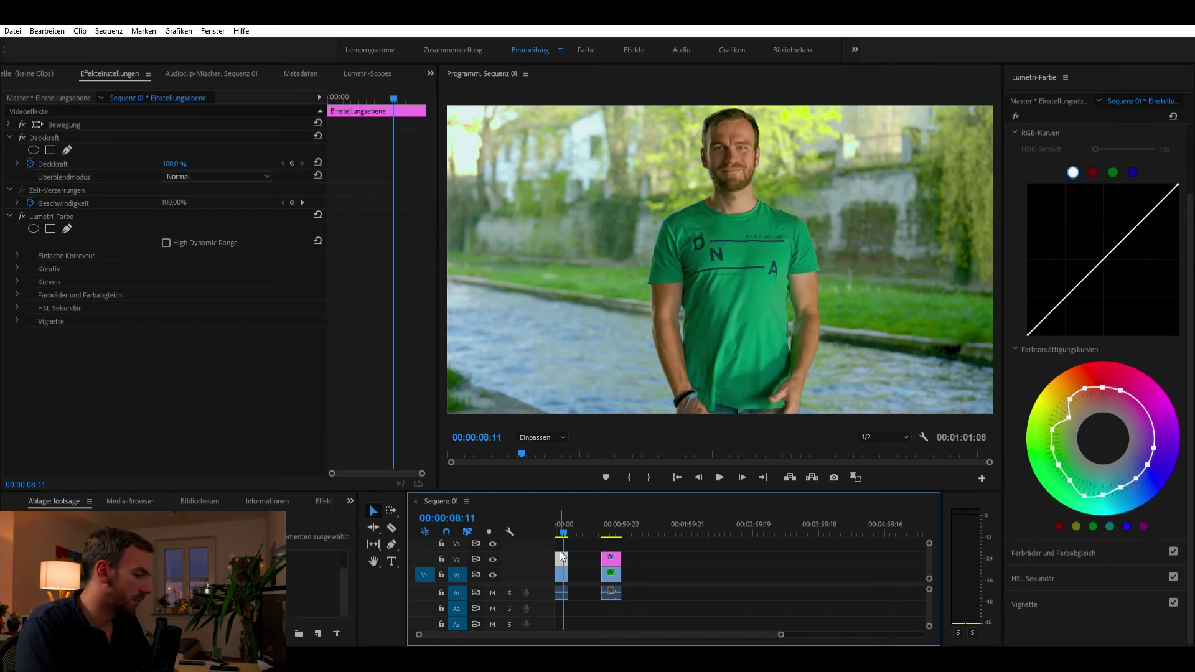
# Drag the adjustment layer clip to restack it, leaving an empty adjustment layer on V3
pyautogui.moveTo(562, 556)
pyautogui.mouseDown()
pyautogui.moveTo(498, 569)
pyautogui.moveTo(579, 541)
pyautogui.mouseUp()
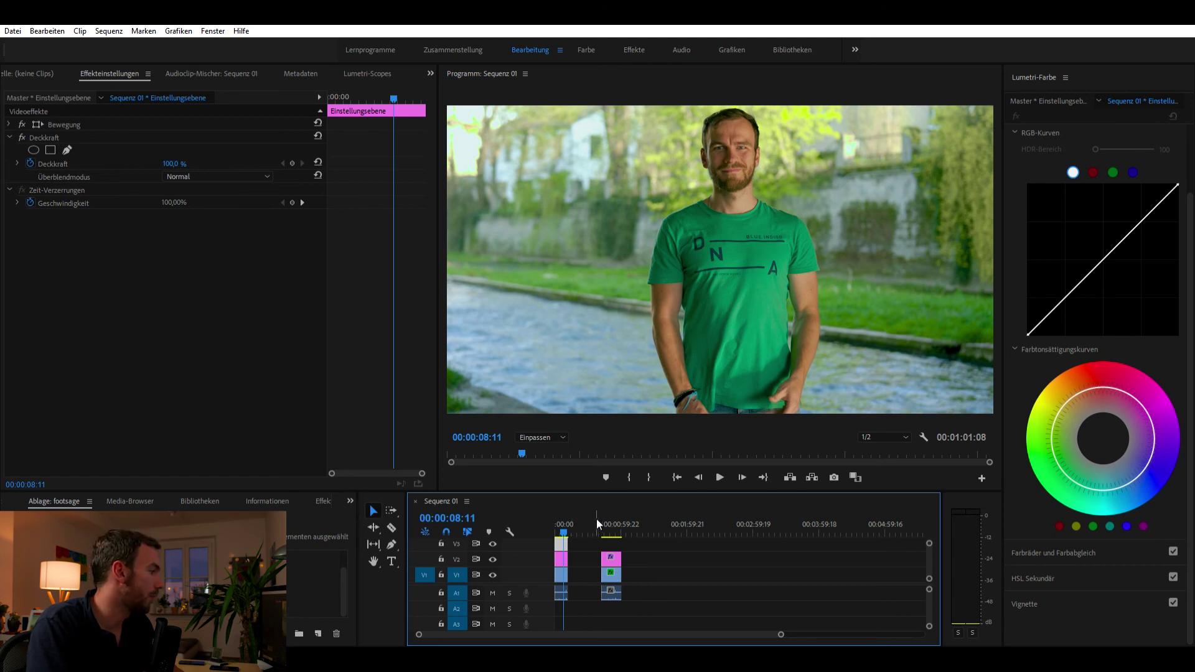
pyautogui.click(561, 549)
pyautogui.click(561, 548)
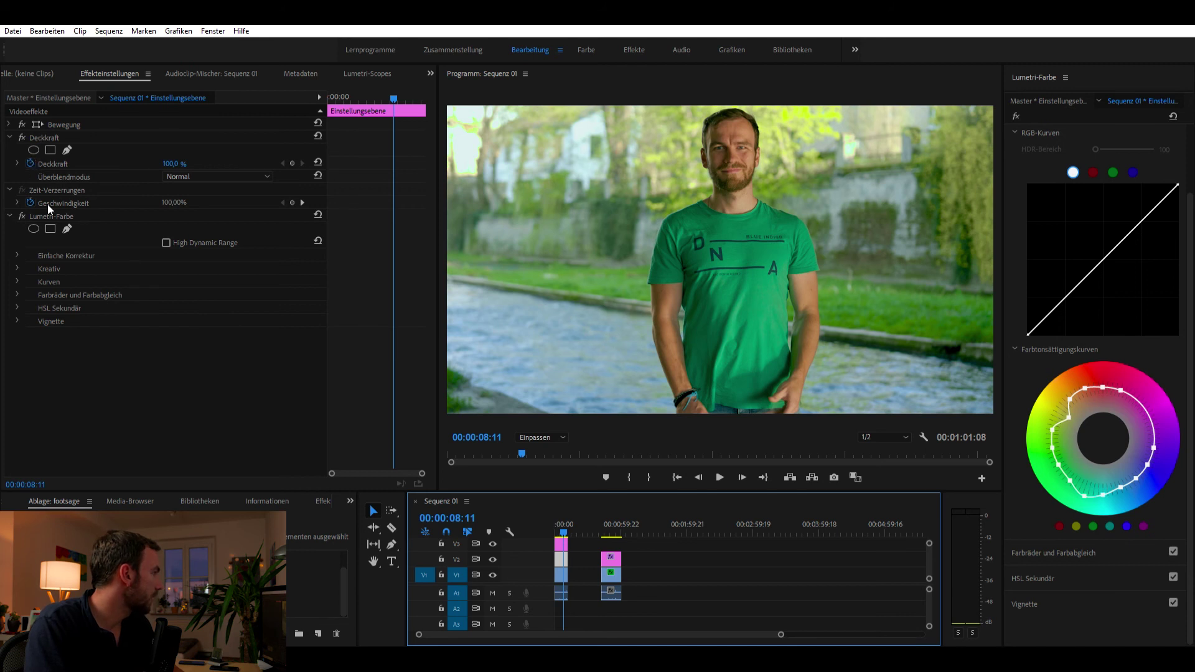
pyautogui.click(22, 215)
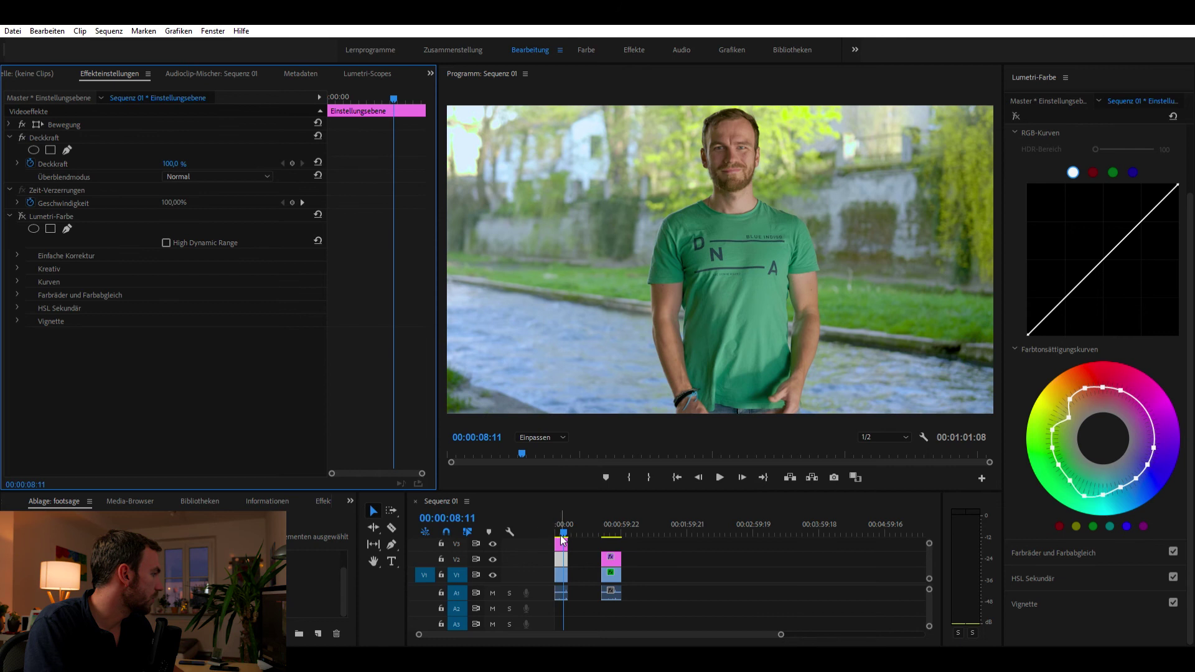
pyautogui.click(492, 559)
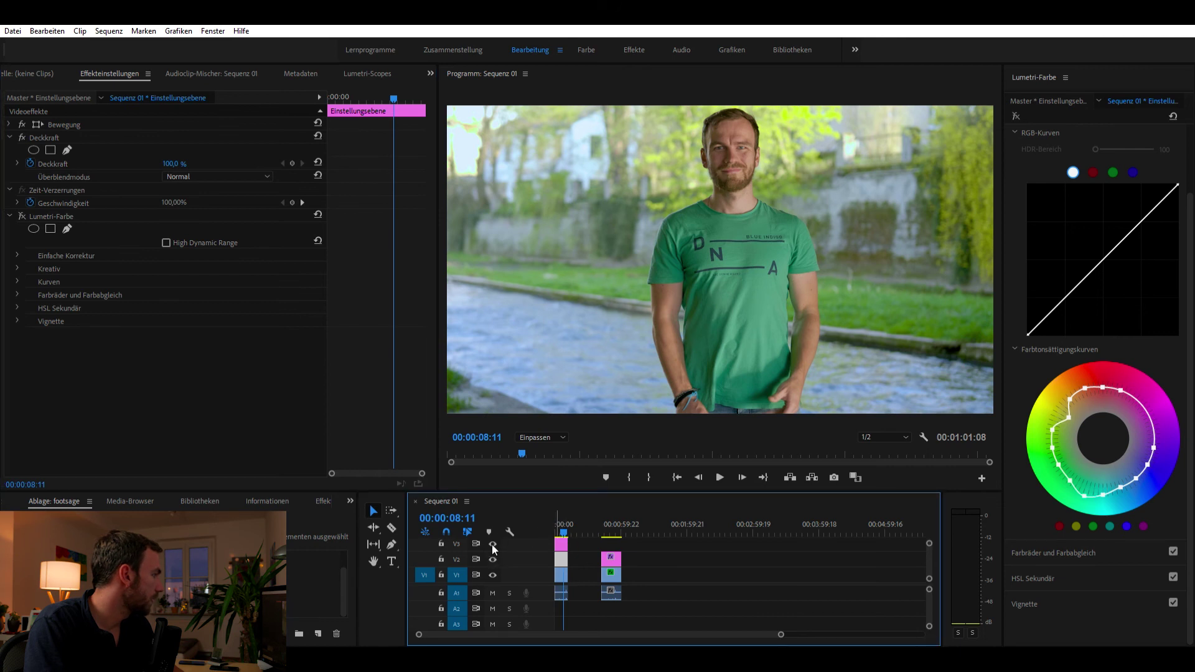
pyautogui.click(21, 211)
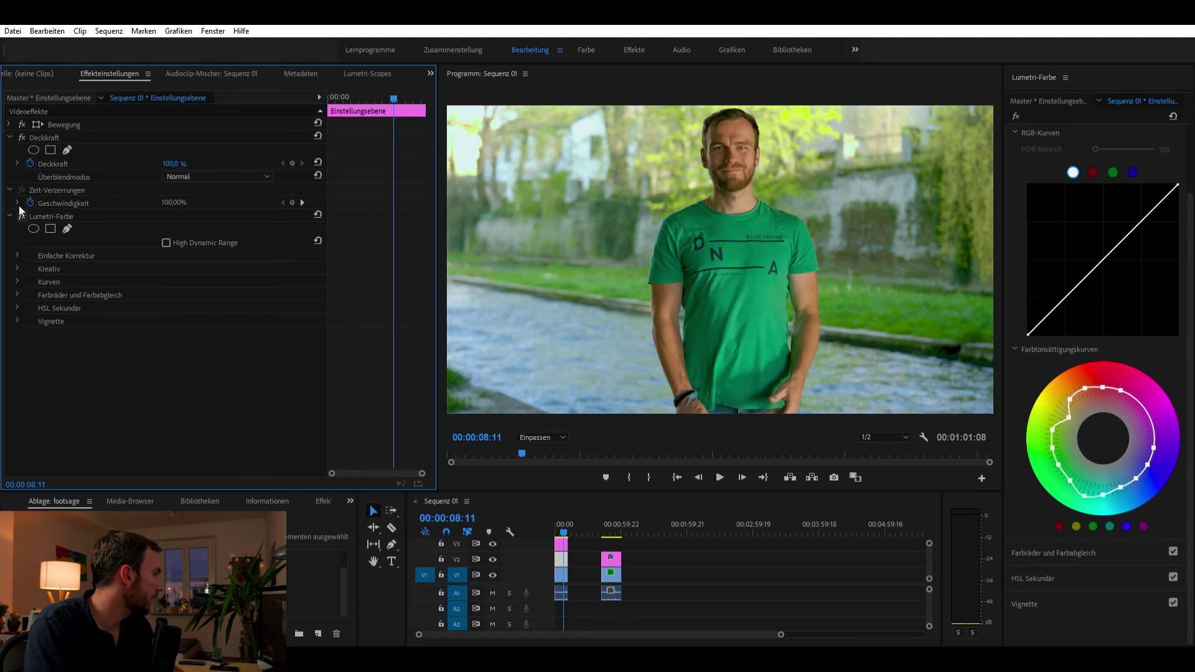
pyautogui.click(21, 211)
pyautogui.click(21, 211)
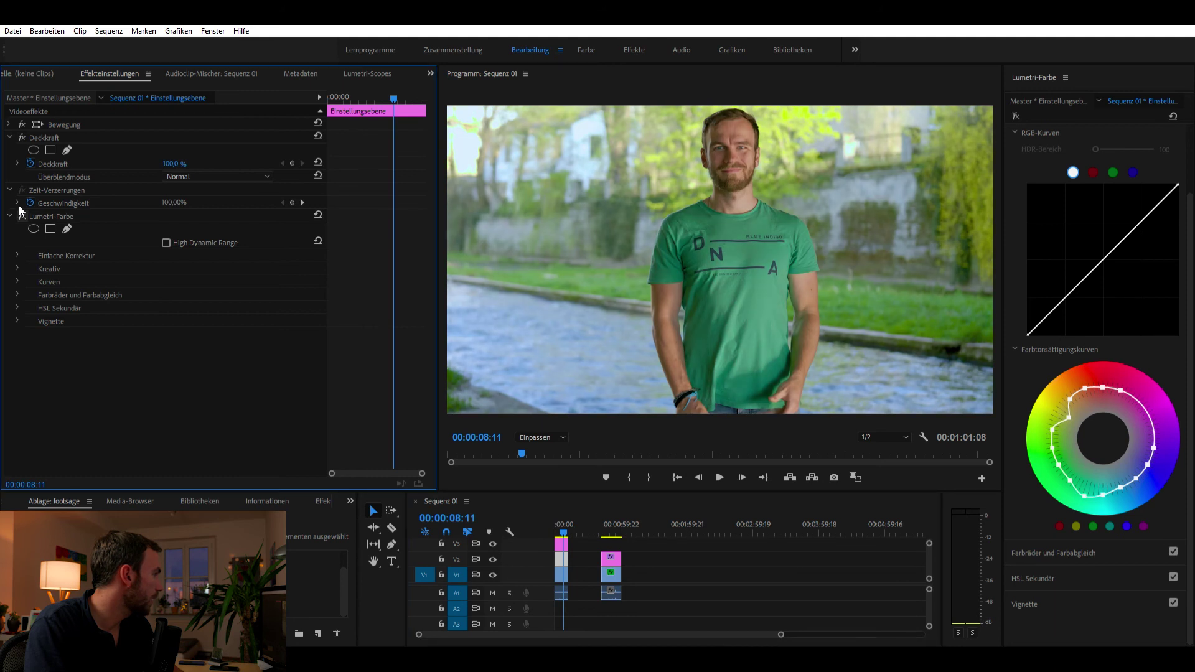
pyautogui.click(564, 539)
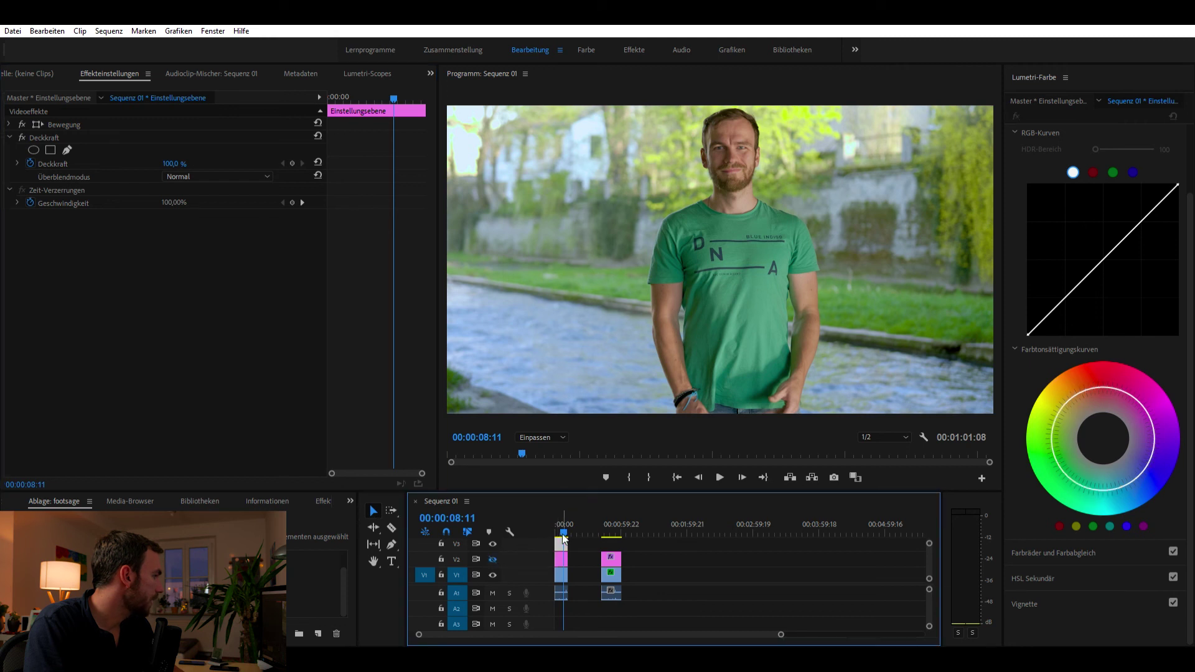
# Apply the Orange Teal by Paule Porter Kreativ look at Intensität 100,0
pyautogui.scroll(2, 1132, 298)
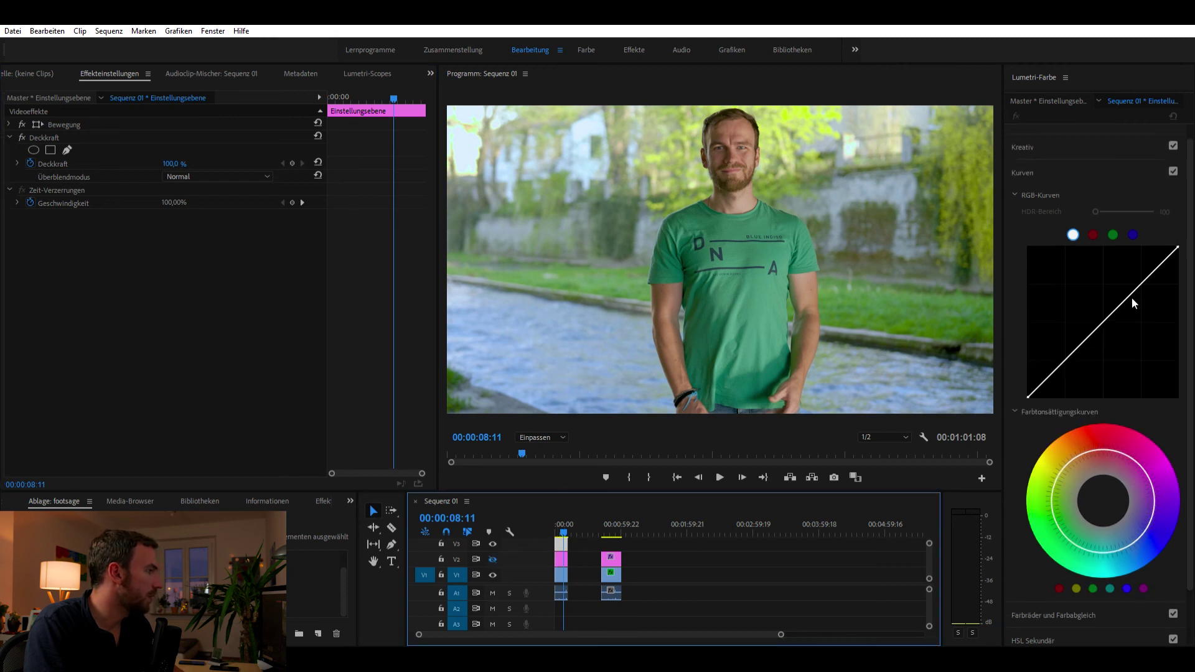
pyautogui.scroll(1, 1129, 255)
pyautogui.click(1117, 150)
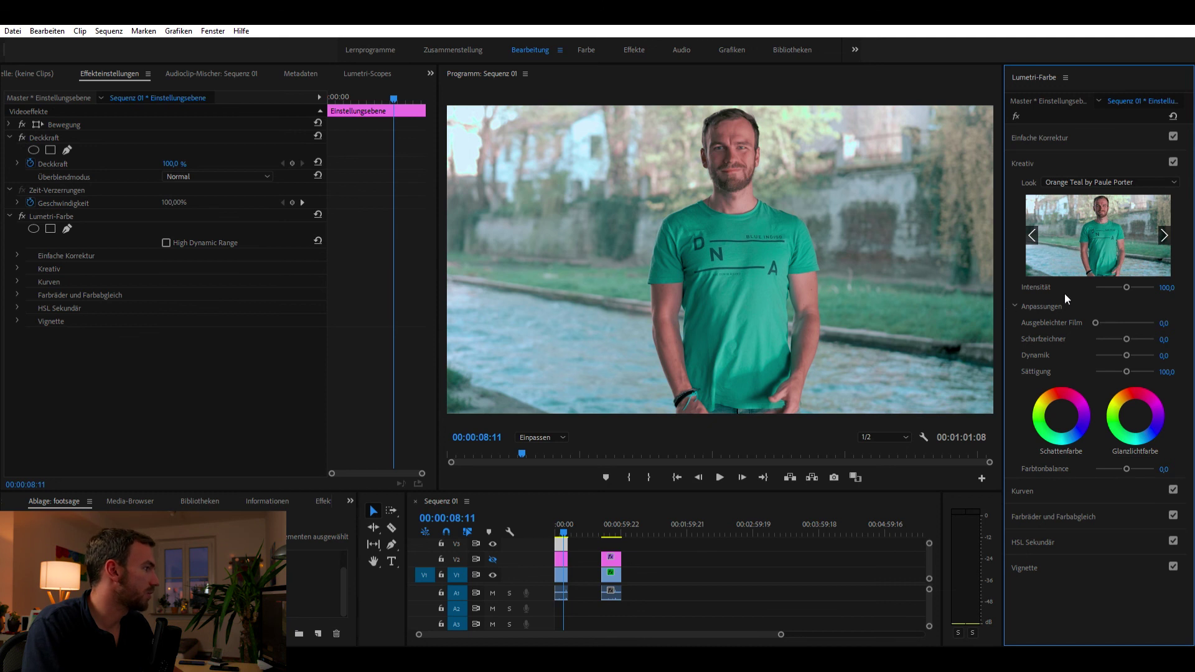
# Lower the Kreativ look intensity to 71.6 and re-enable the V2 layer's own Lumetri grade
pyautogui.moveTo(1127, 278)
pyautogui.mouseDown()
pyautogui.moveTo(1105, 277)
pyautogui.moveTo(1118, 278)
pyautogui.mouseUp()
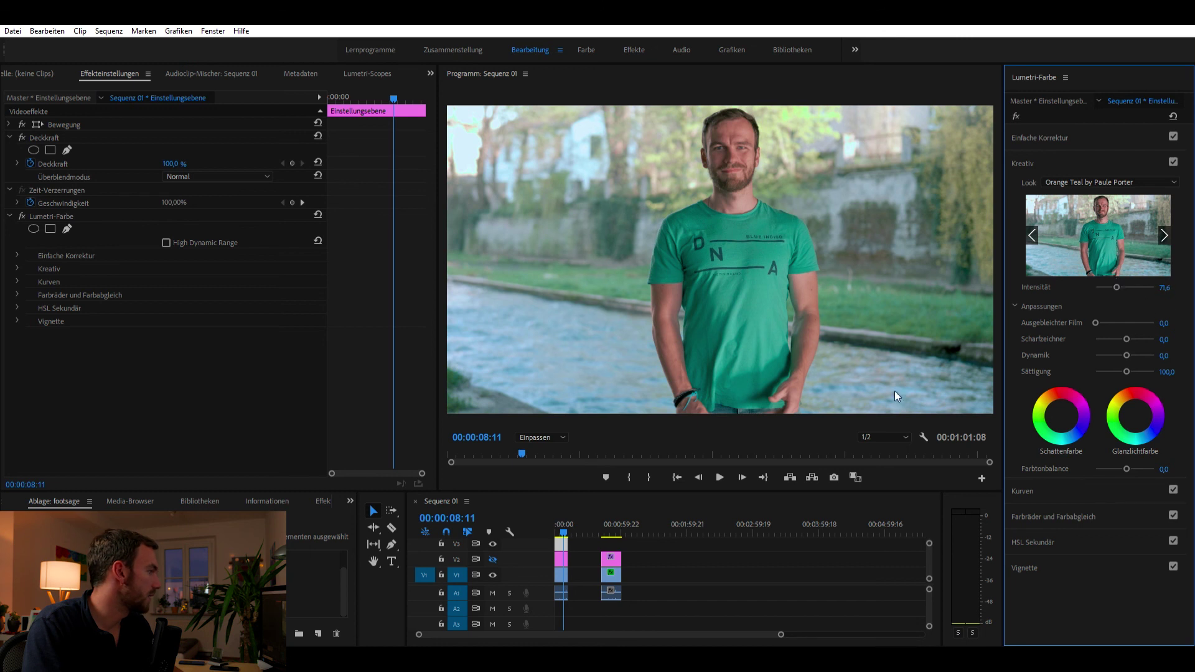
pyautogui.click(490, 551)
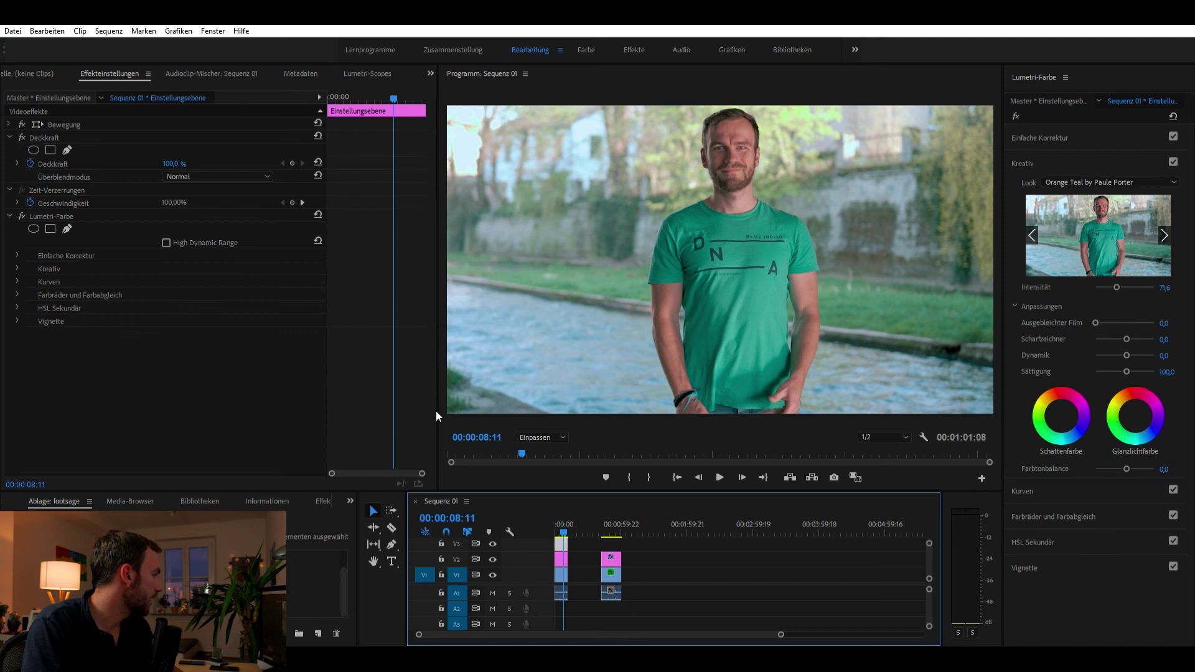
pyautogui.click(565, 553)
pyautogui.click(564, 554)
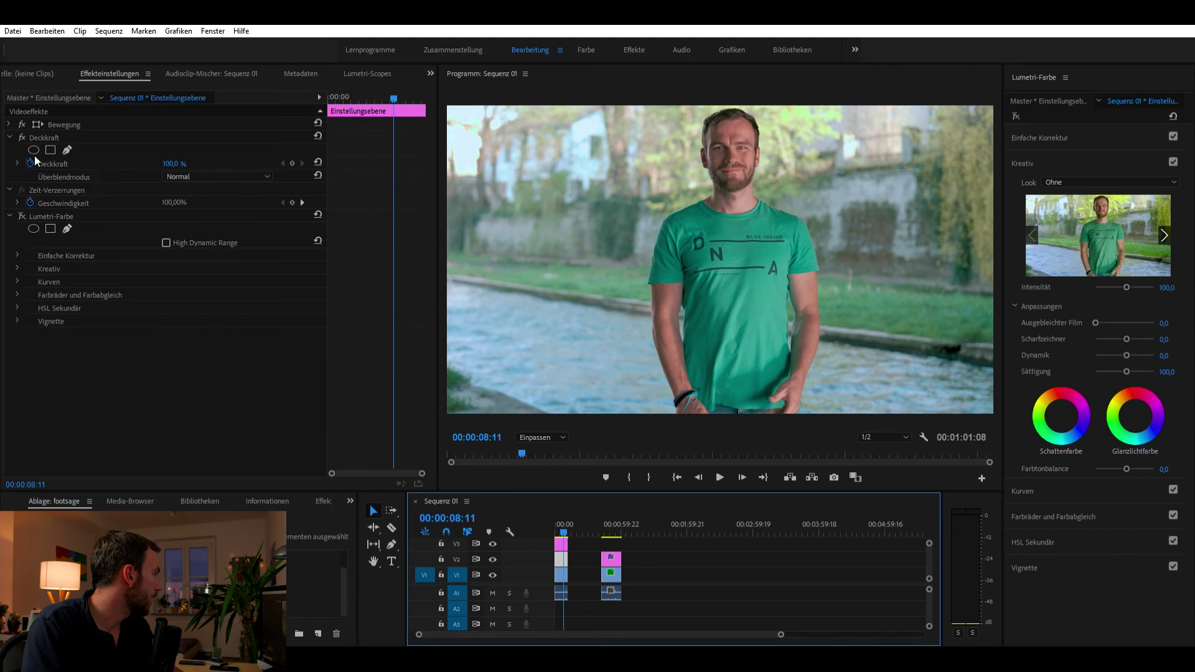
pyautogui.click(22, 216)
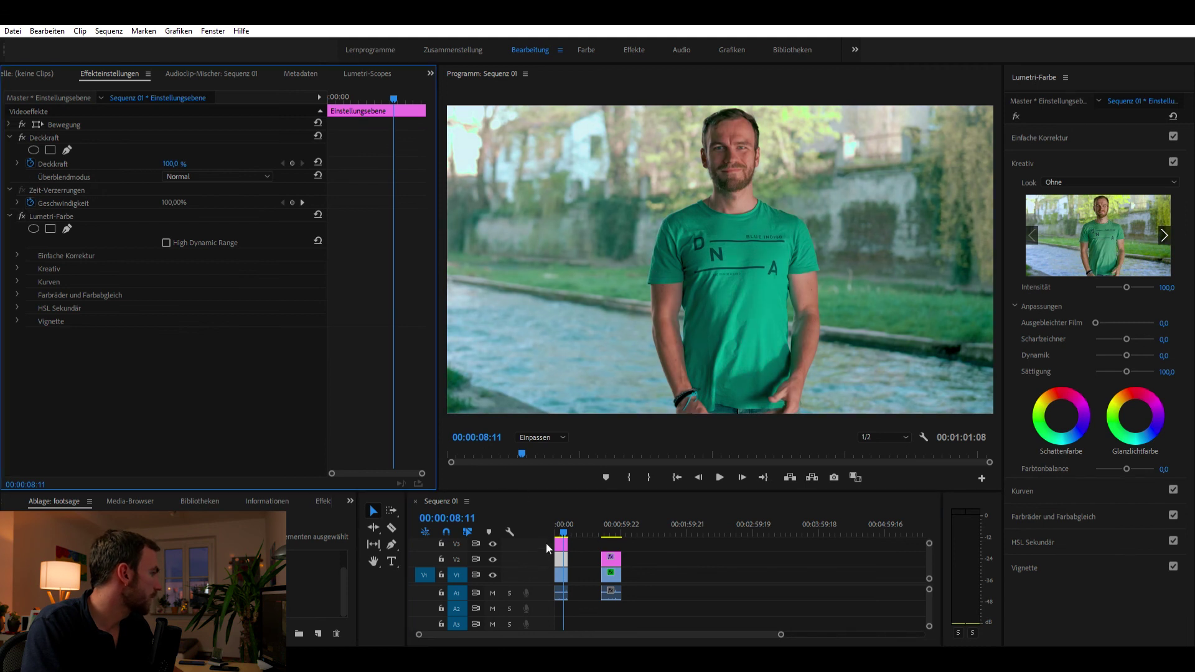
# Toggle the V3 and V2 track outputs to compare the grades, then show the Lumetri scopes
pyautogui.click(493, 542)
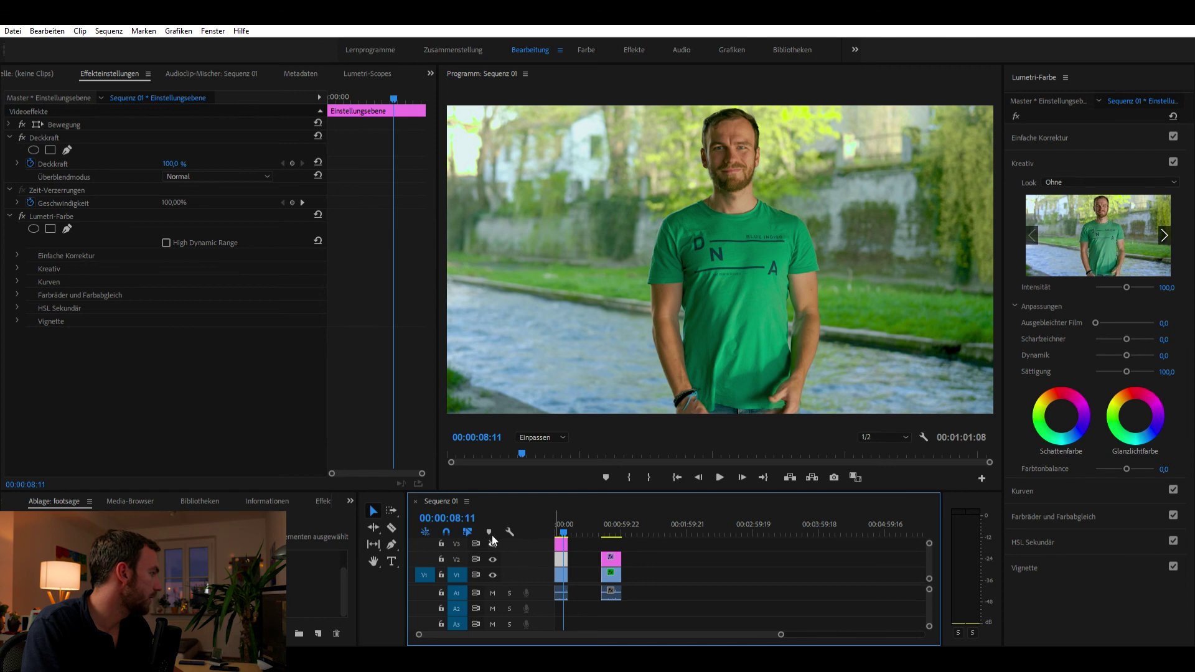
pyautogui.click(493, 559)
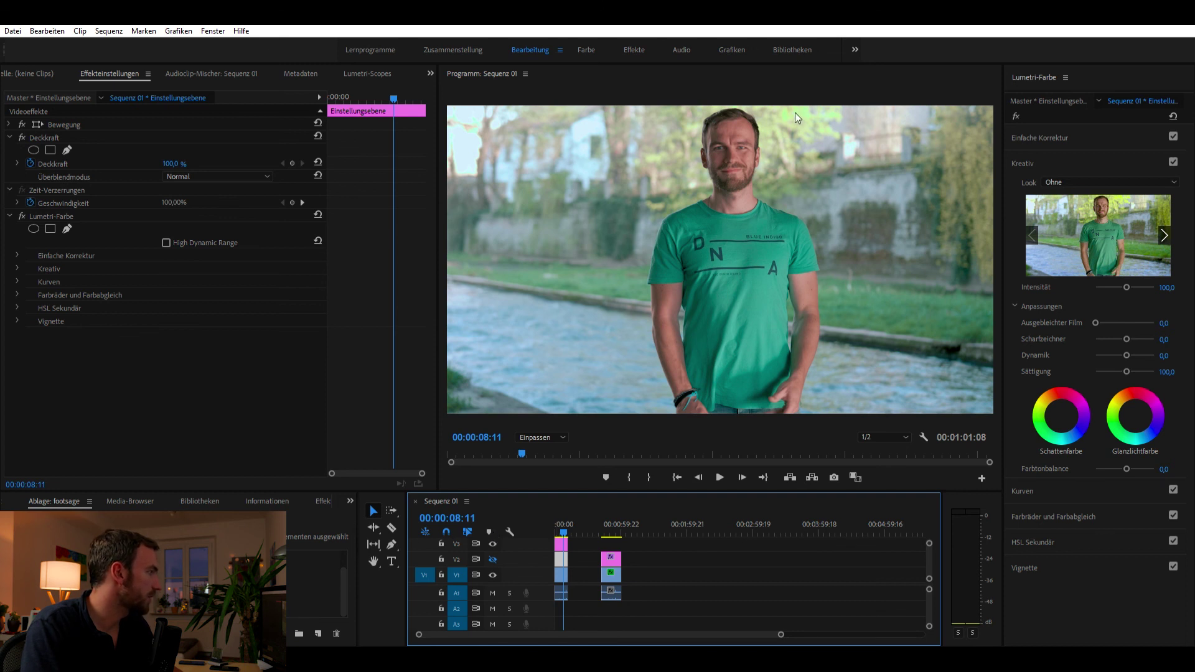
pyautogui.click(493, 540)
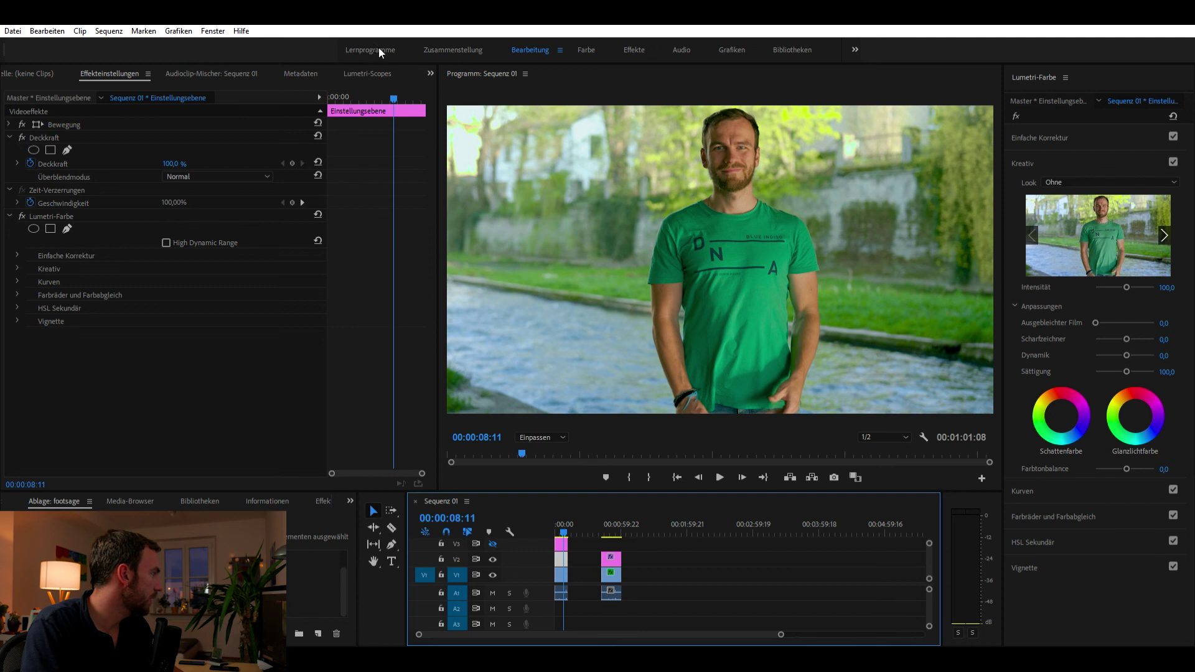
pyautogui.click(373, 74)
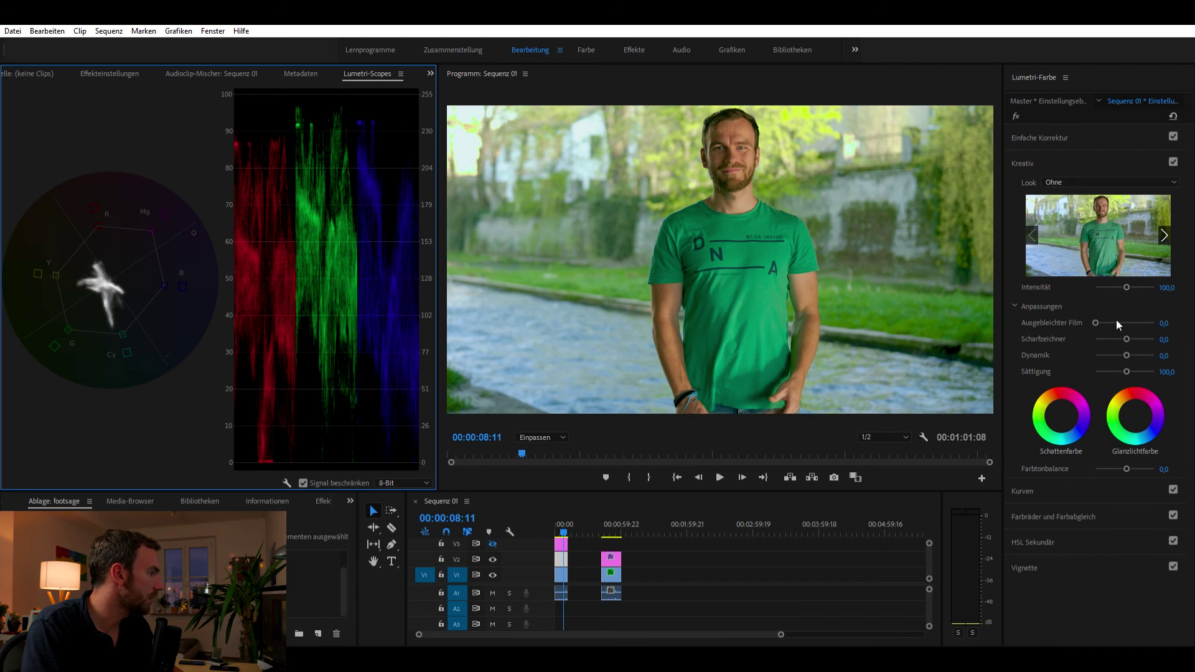
# Expand the own grade's Kurven and flick the V2 track output off and on to compare
pyautogui.click(1081, 483)
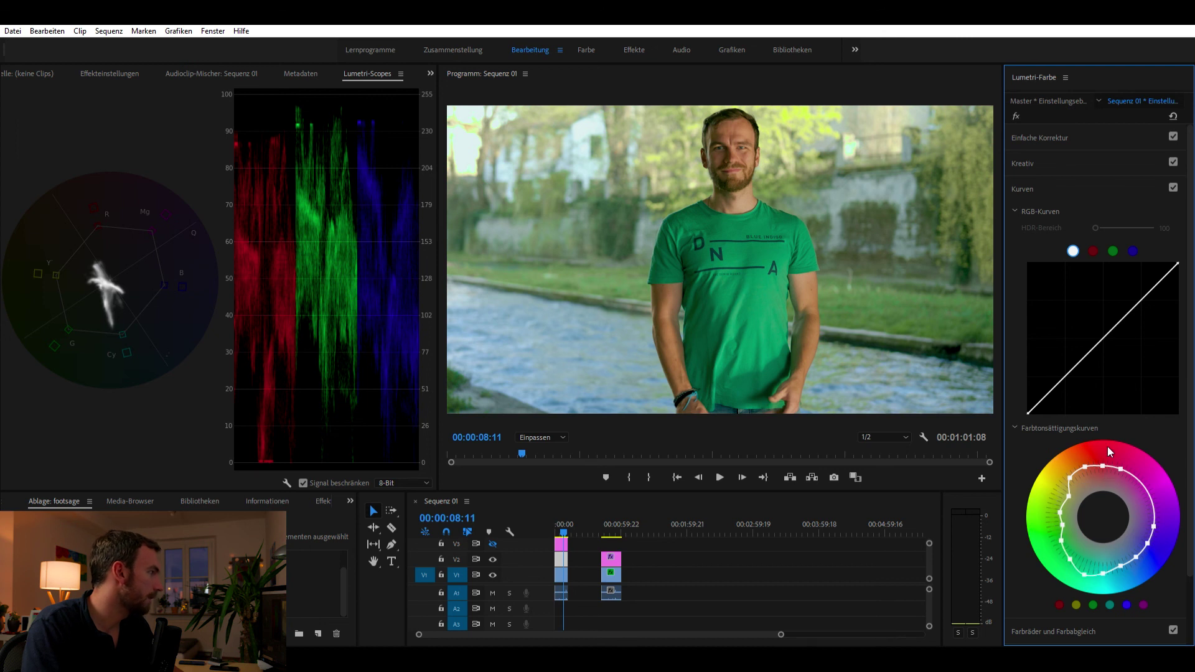
pyautogui.scroll(-2, 1124, 411)
pyautogui.scroll(-1, 1127, 408)
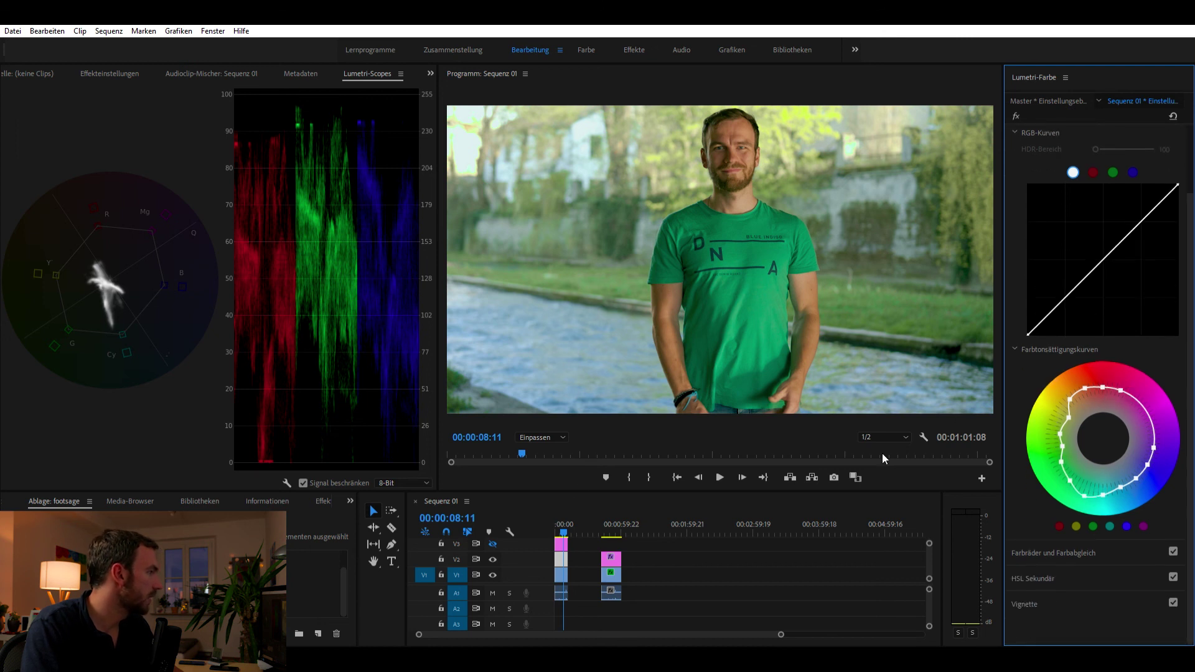
pyautogui.click(493, 556)
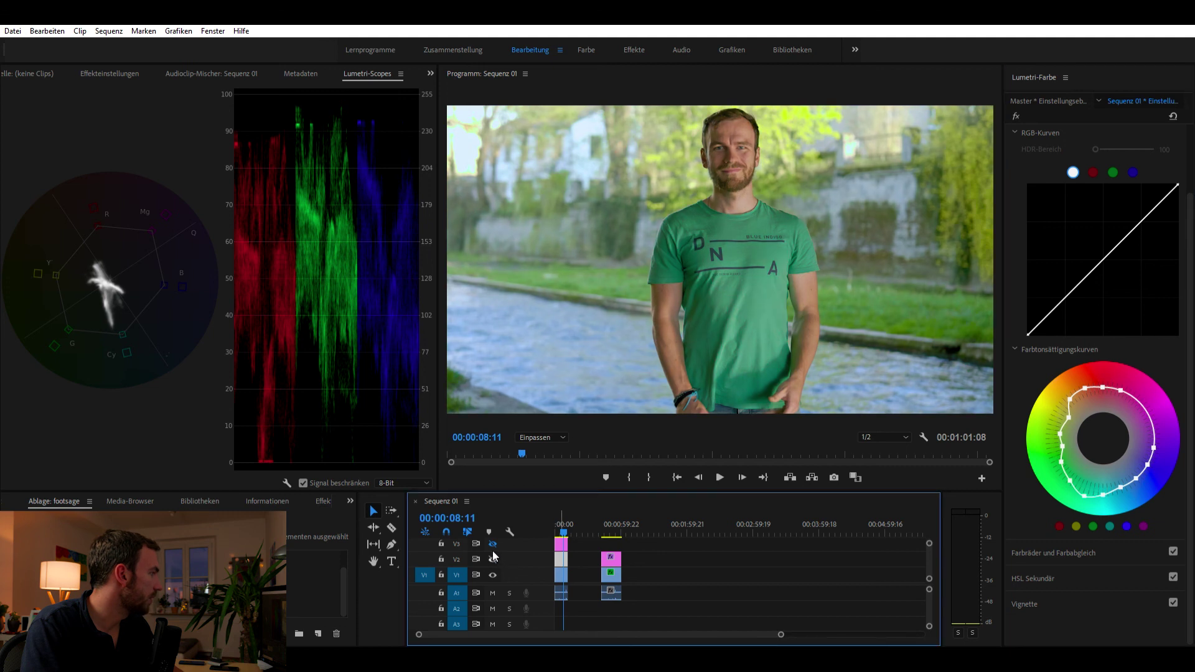
pyautogui.click(494, 556)
pyautogui.click(493, 556)
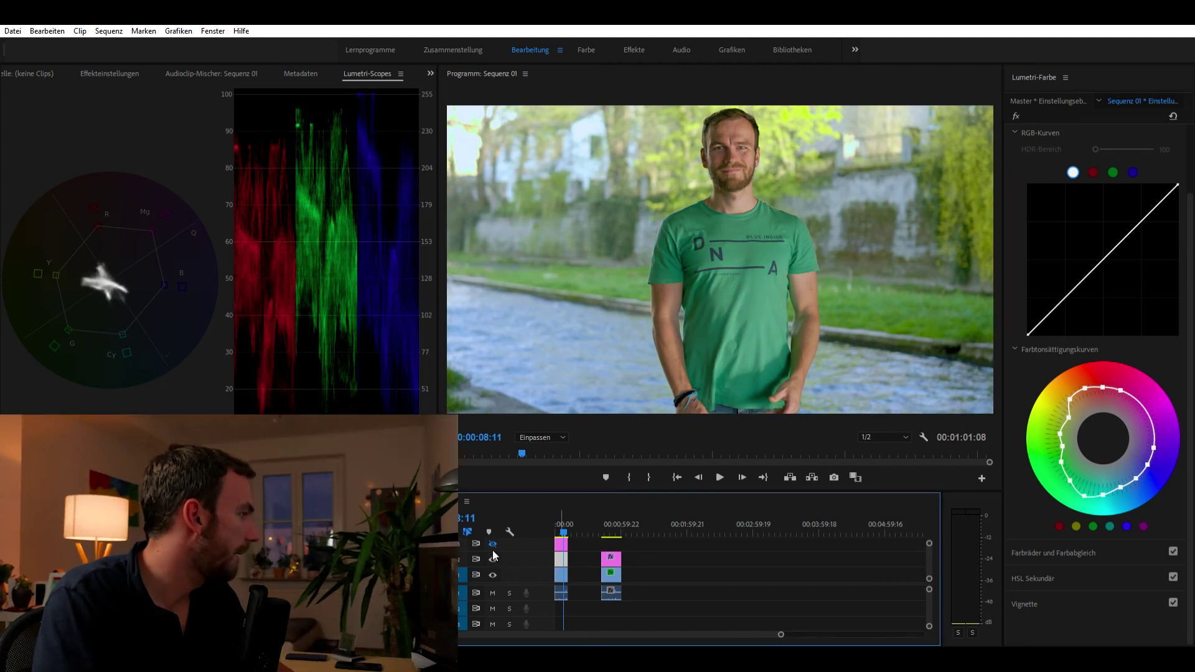